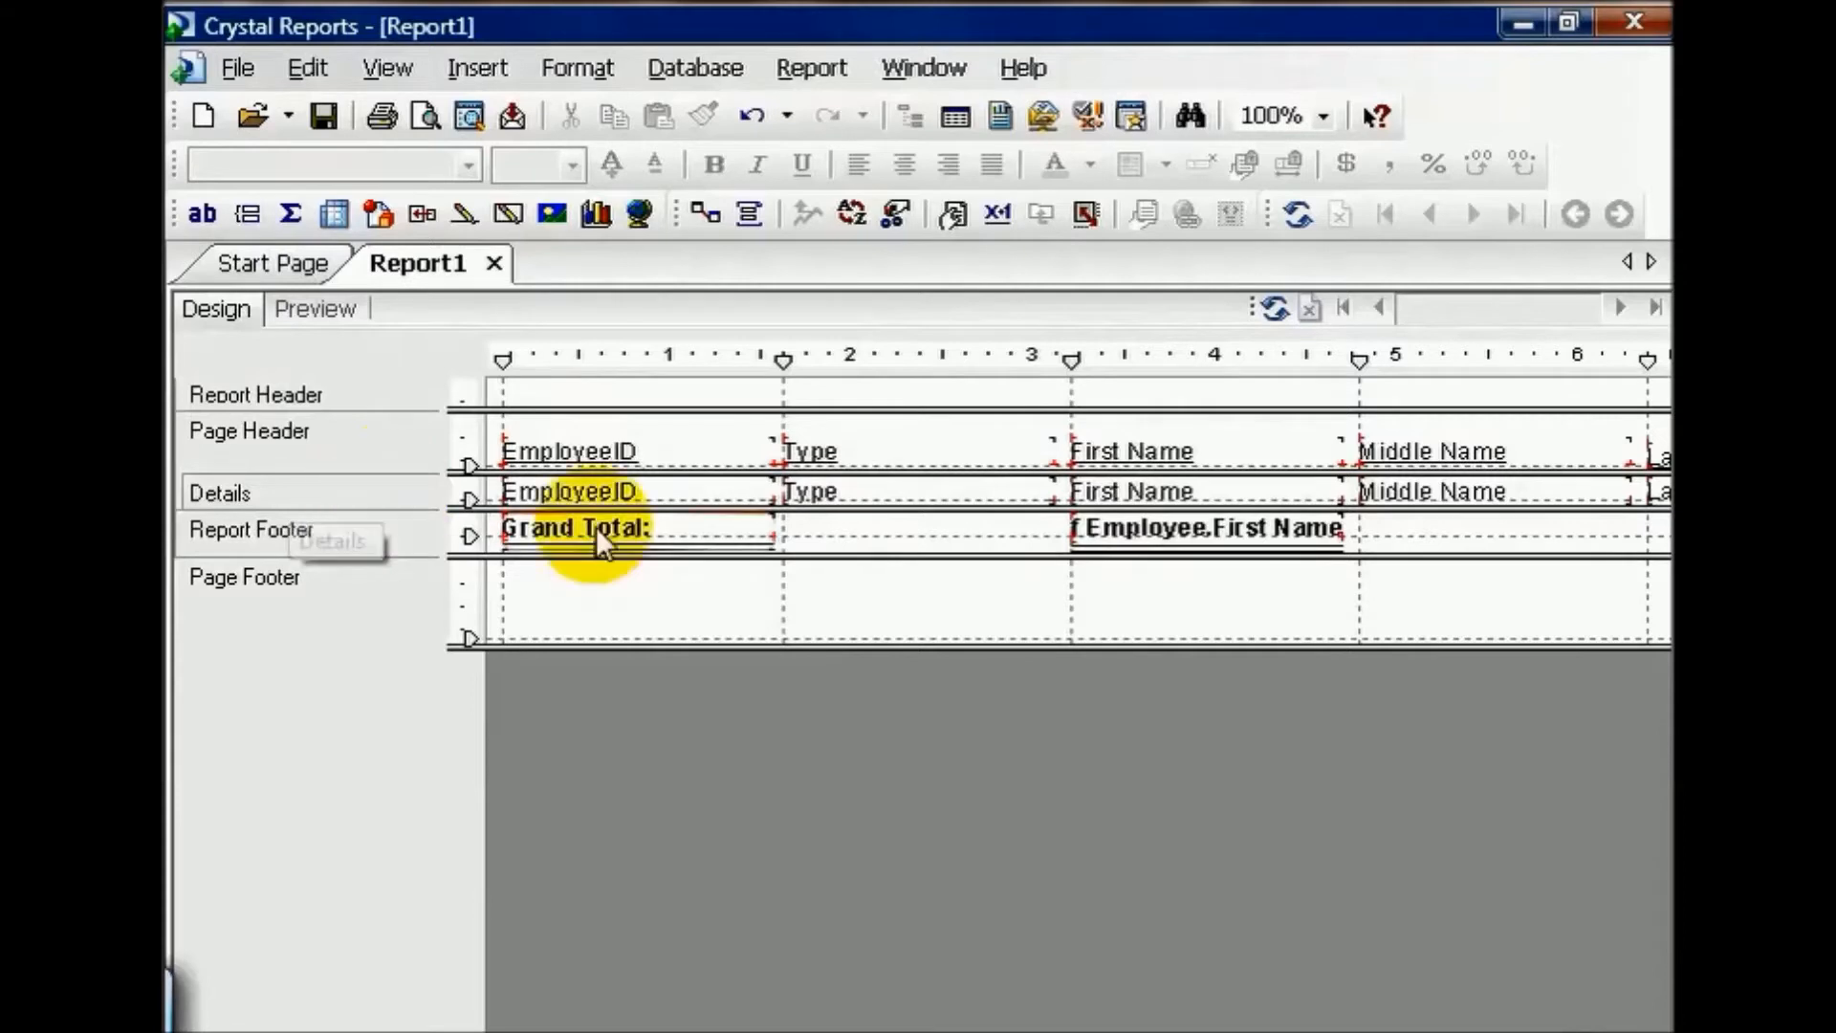
Change the grand total summary in the report footer to a distinct count of Employee.EmployeeID
double_click(1197, 533)
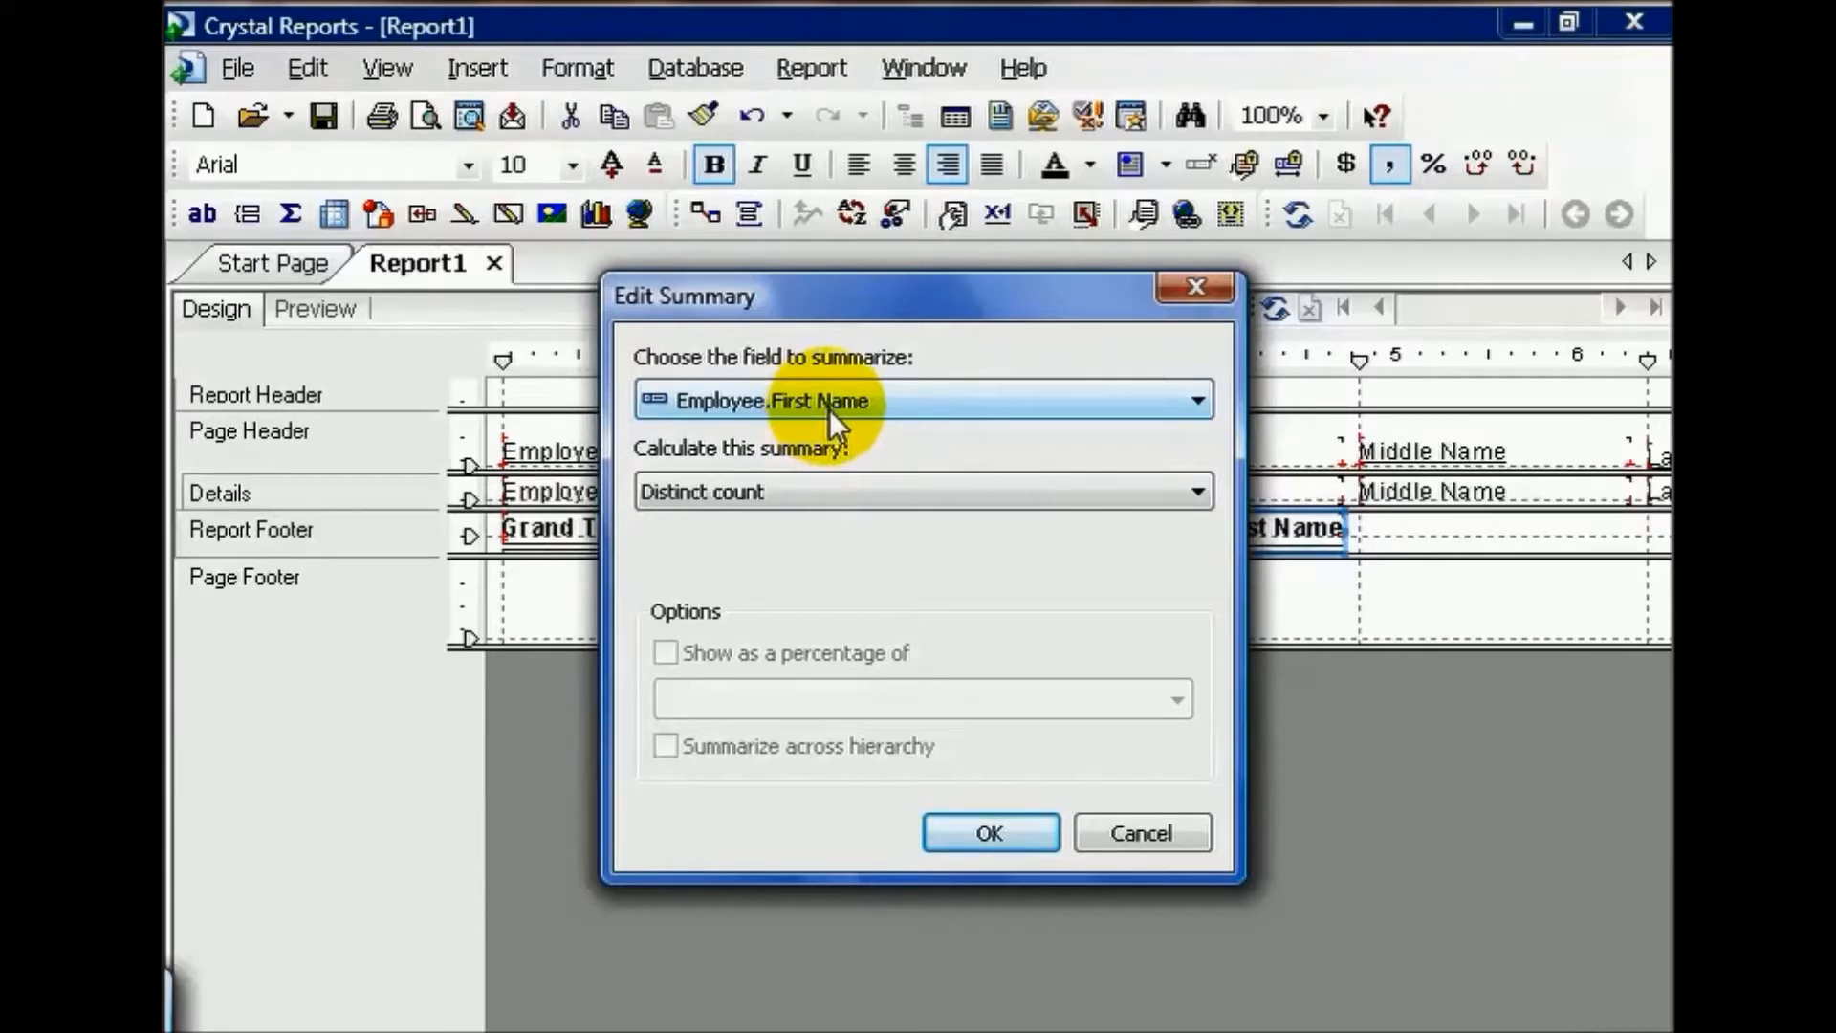
click(1198, 494)
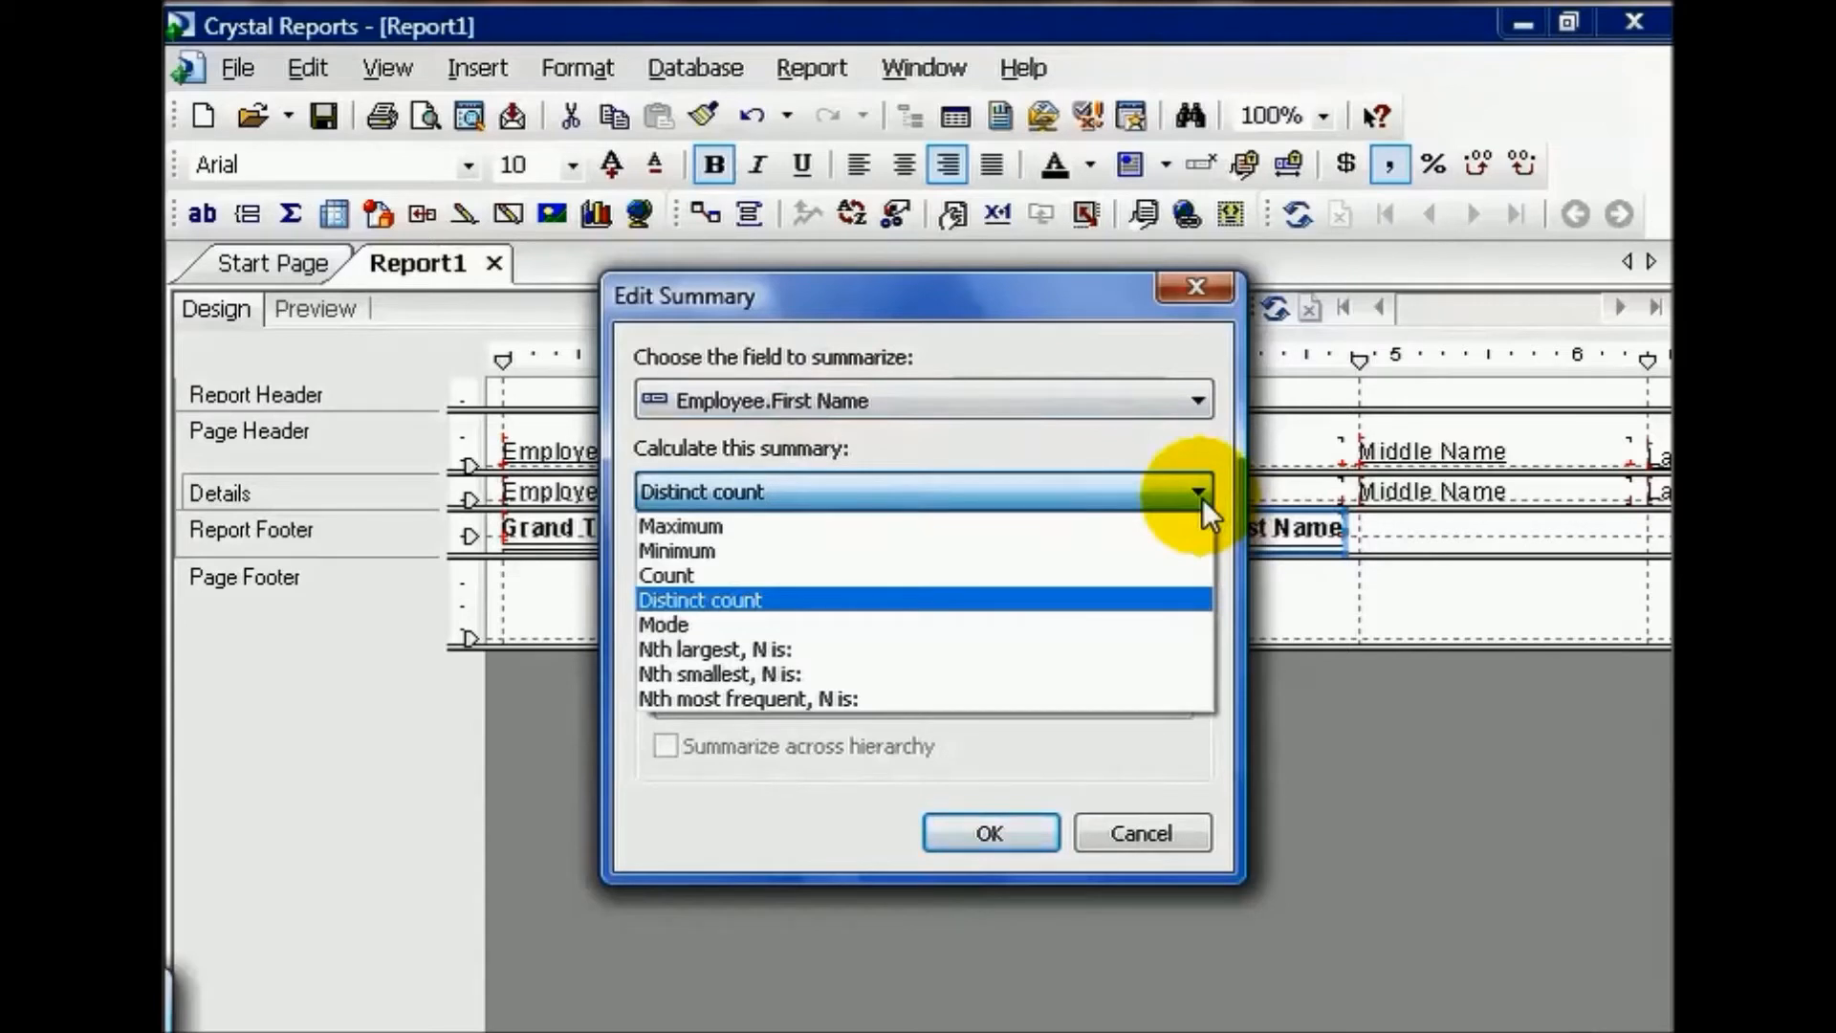
click(1179, 432)
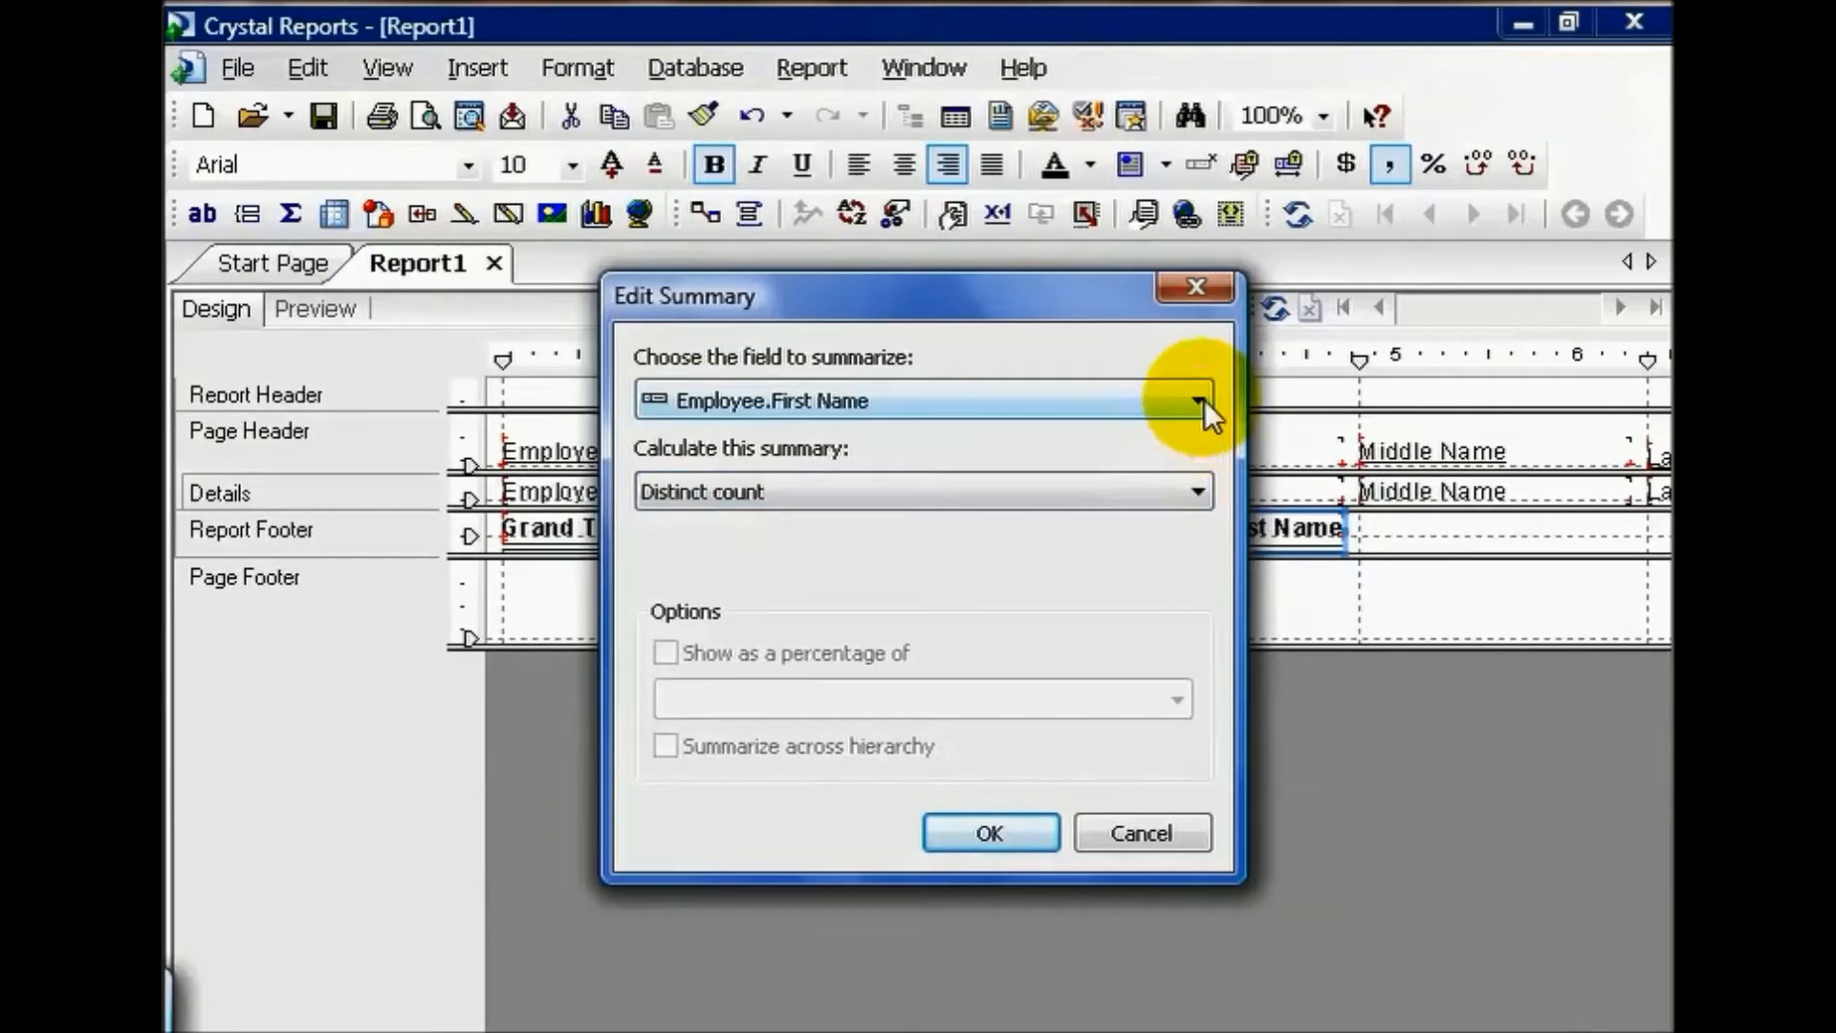
click(1199, 401)
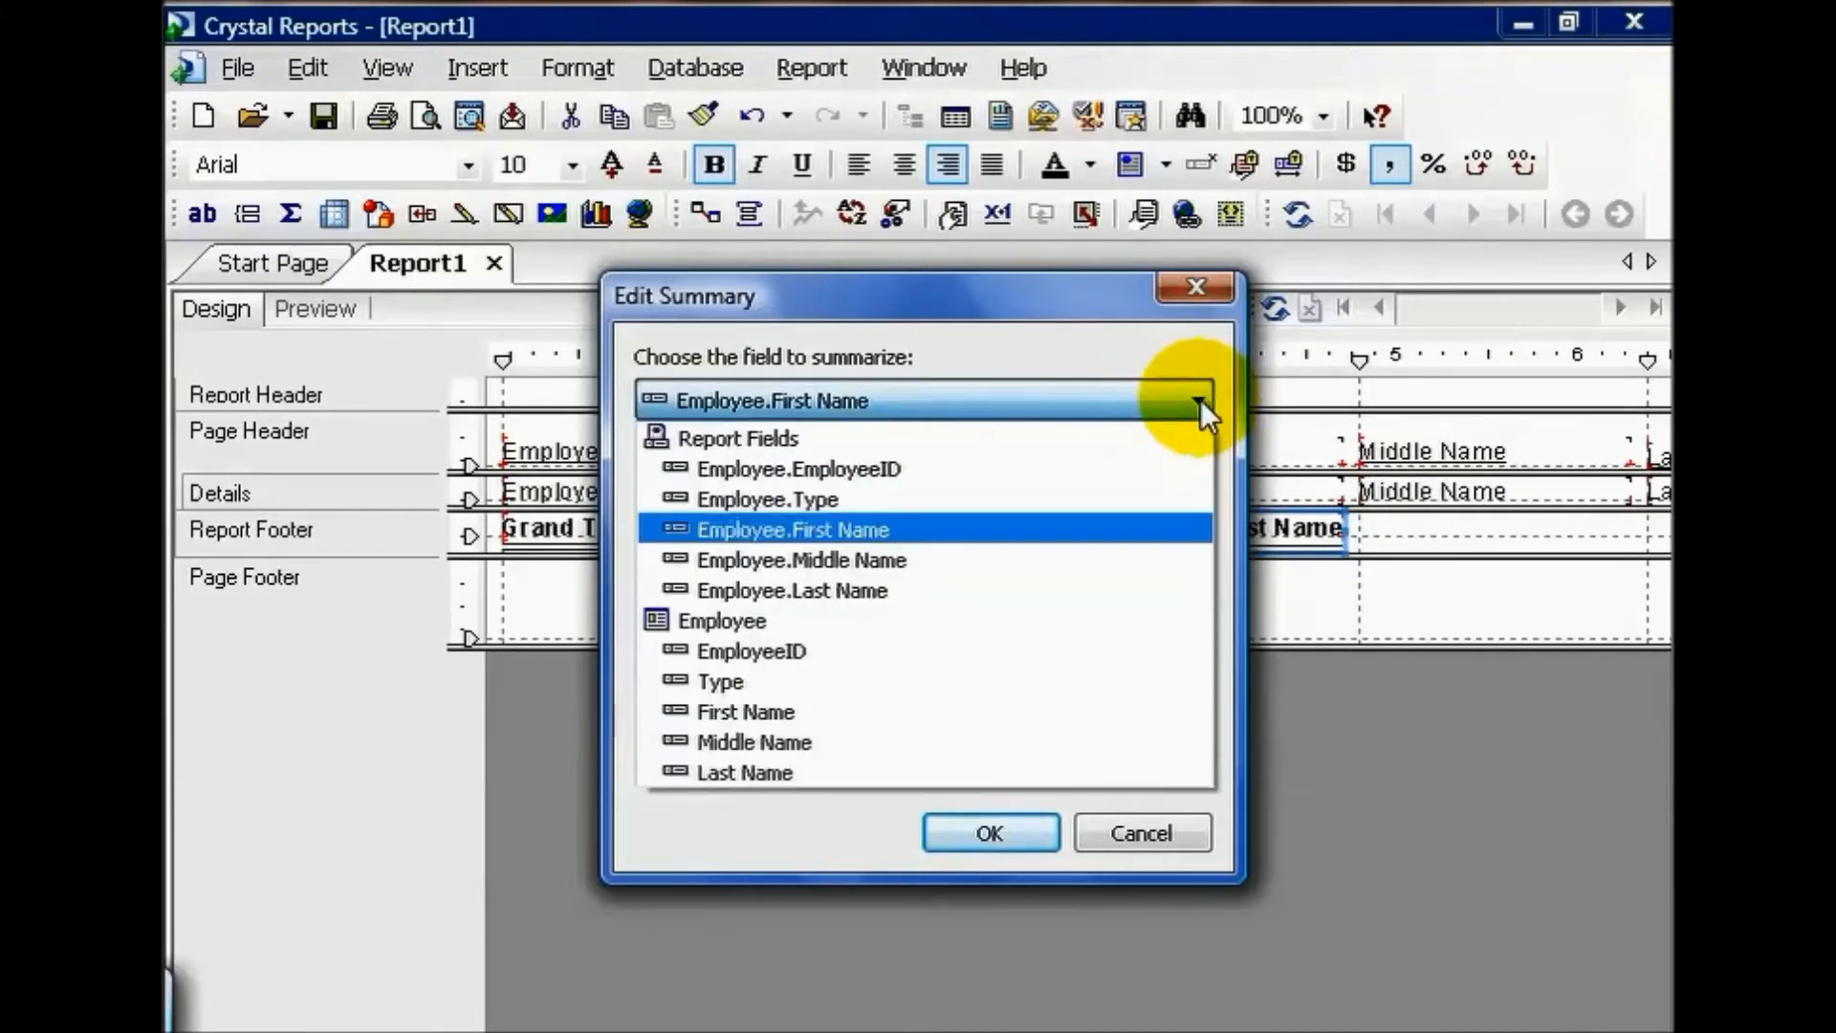
click(988, 468)
click(1008, 830)
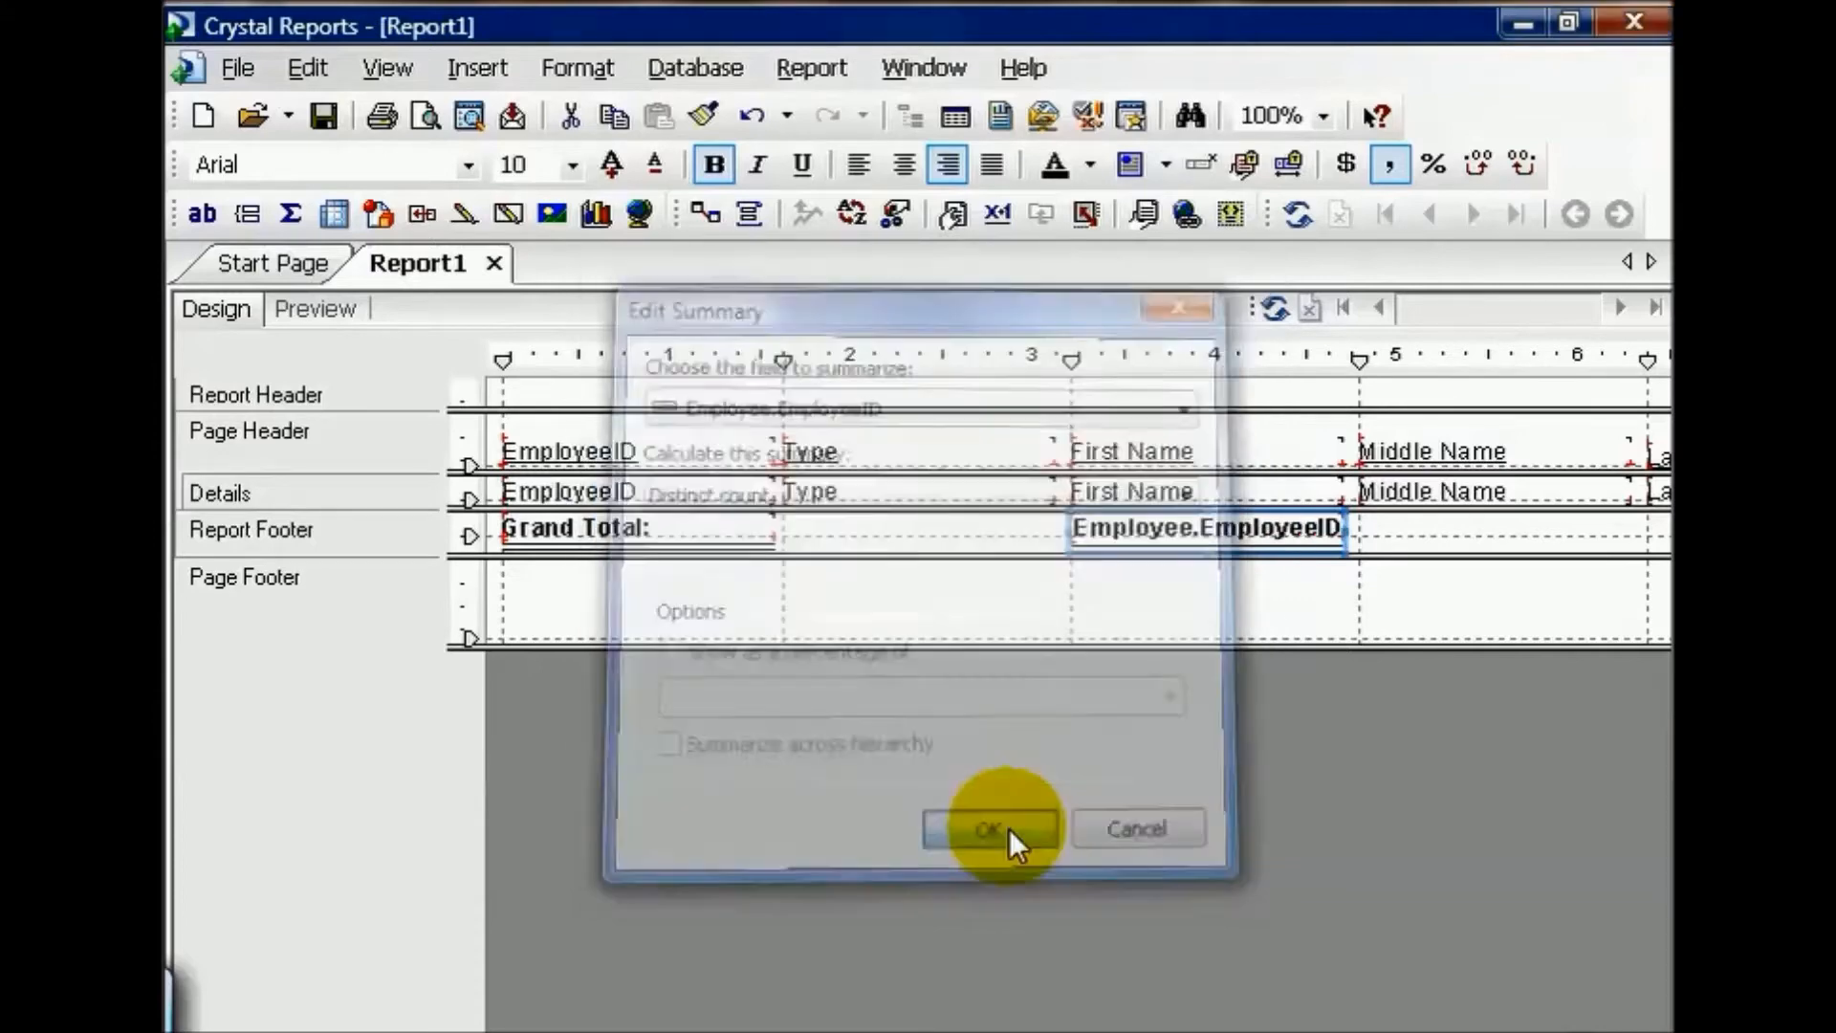
Preview the report and set the field summarized by the report footer's grand total to Employee.First Name
click(353, 304)
drag(1652, 517, 1641, 676)
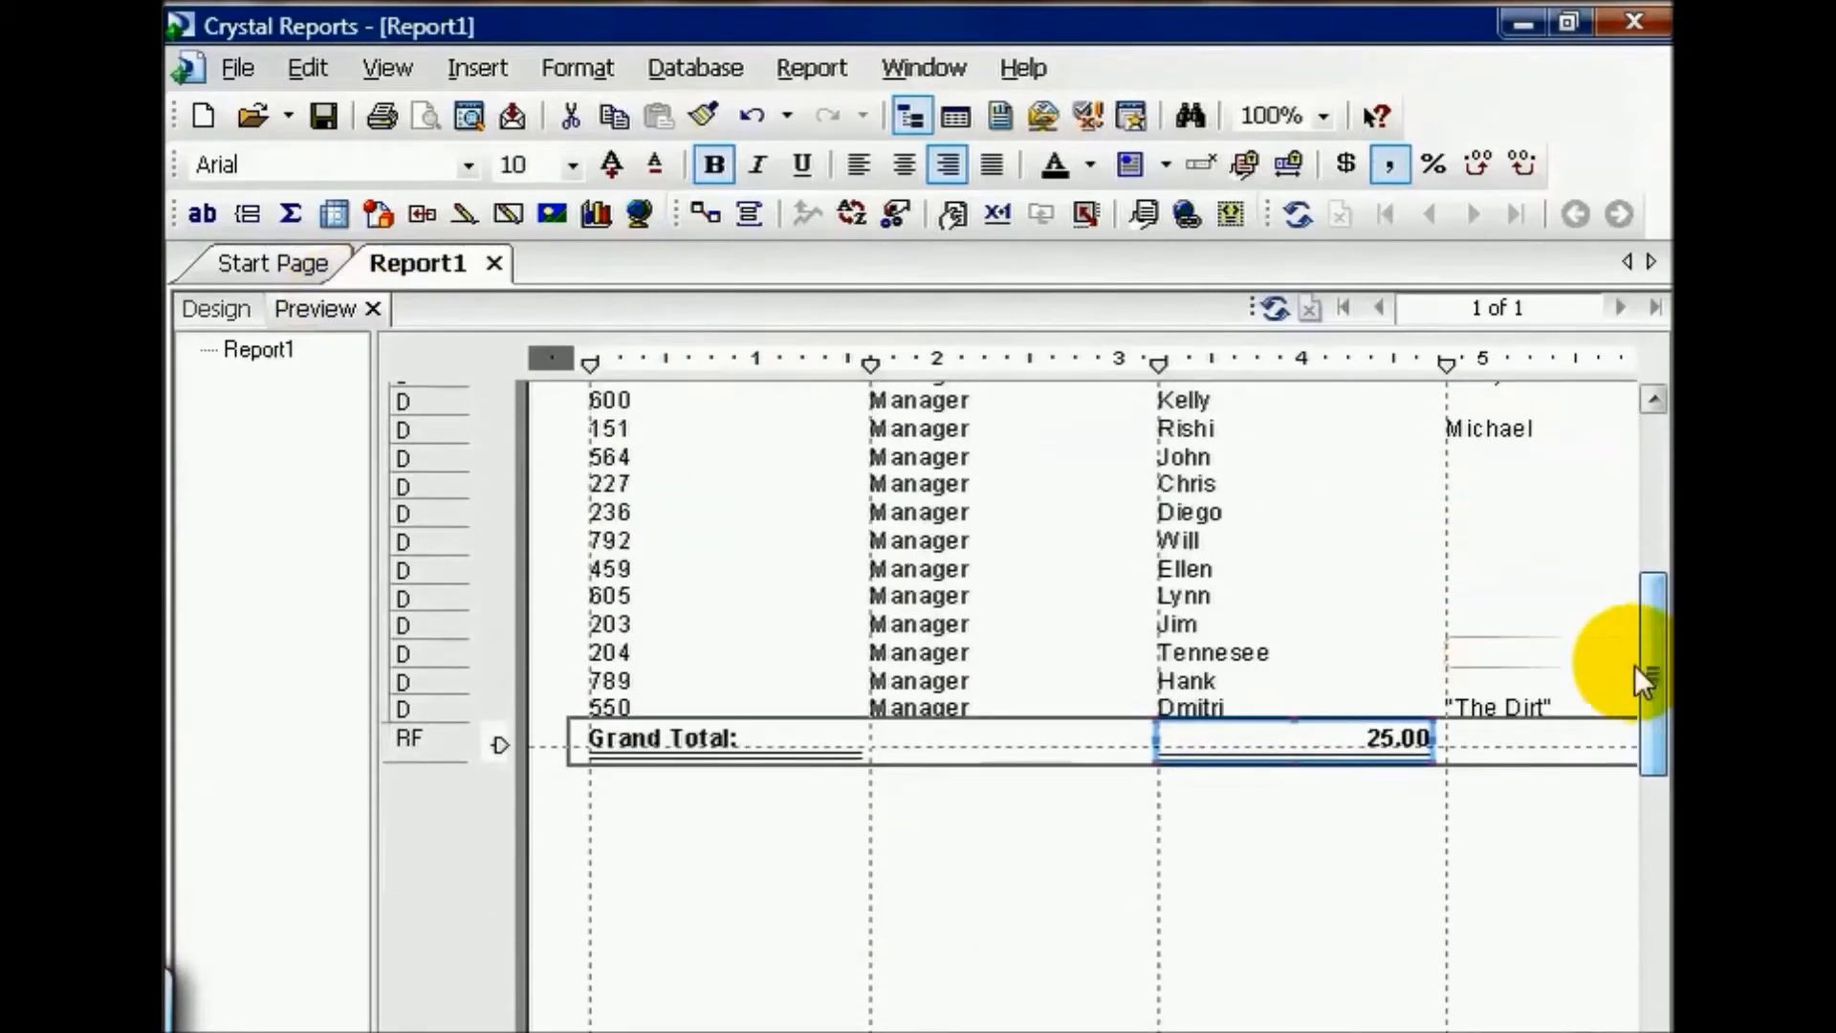
right_click(1289, 738)
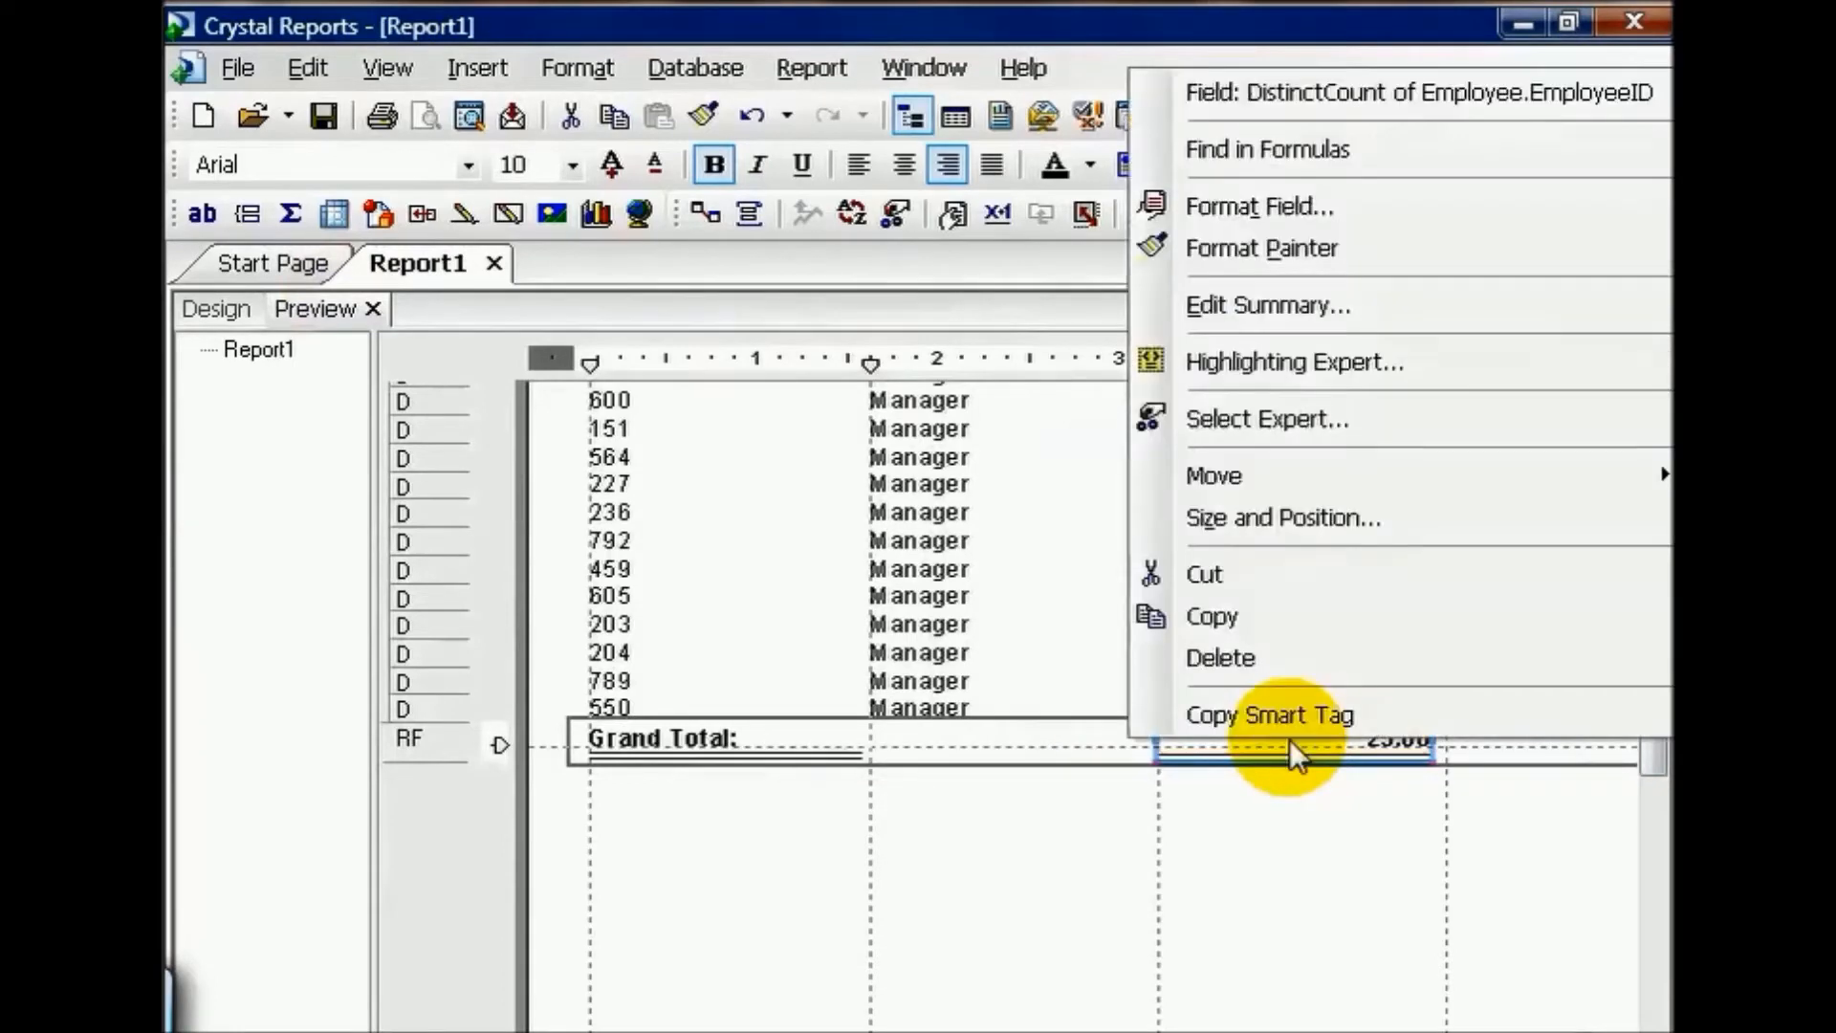
click(1258, 306)
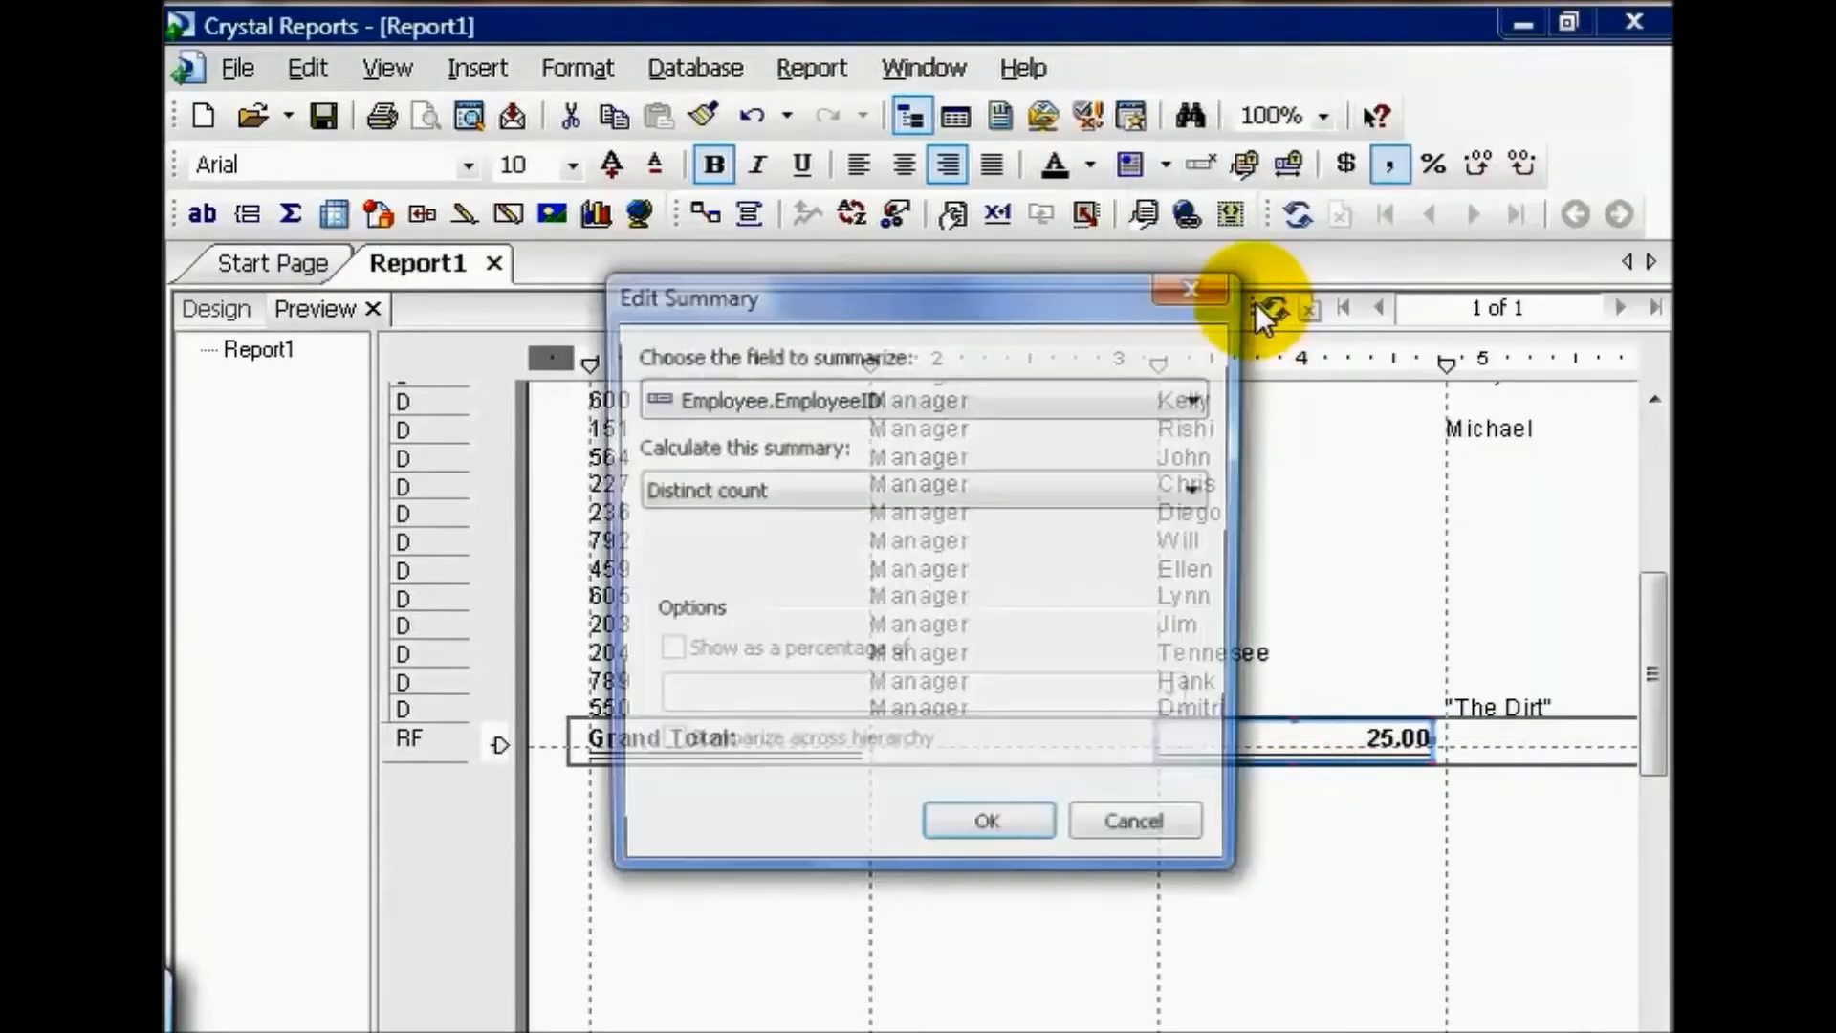
click(1194, 397)
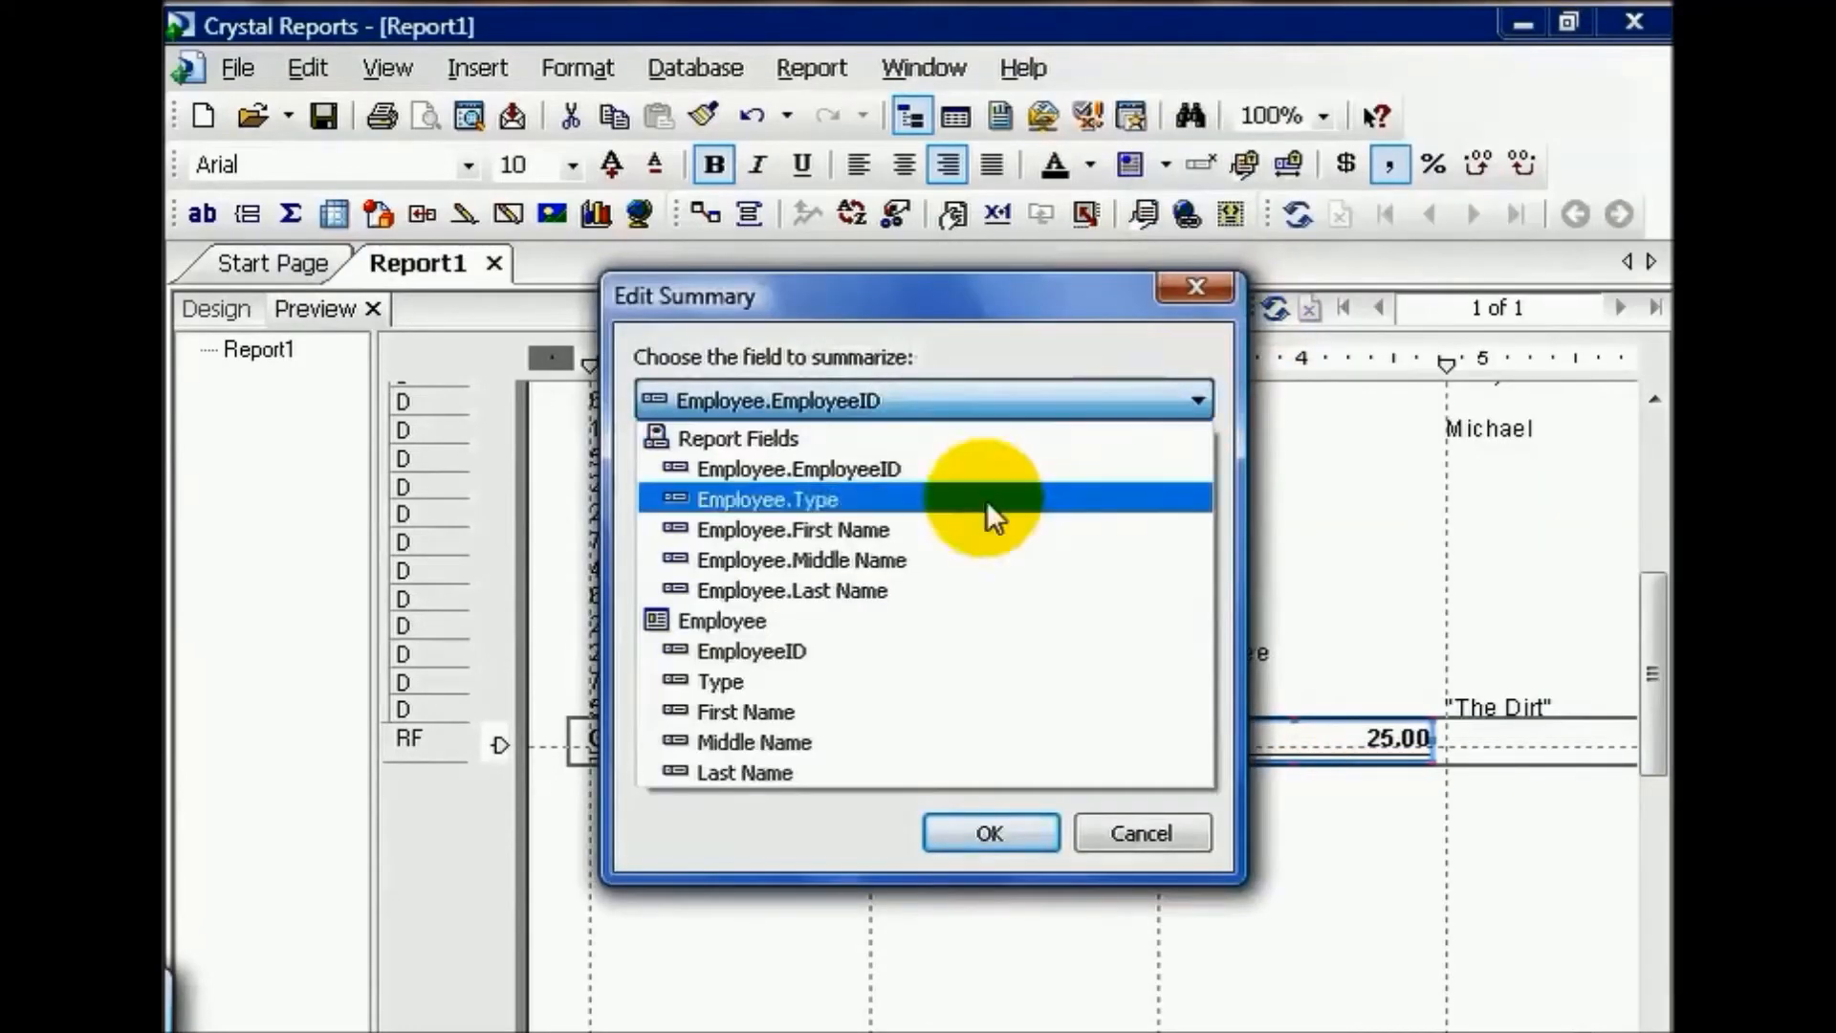
click(895, 532)
click(995, 828)
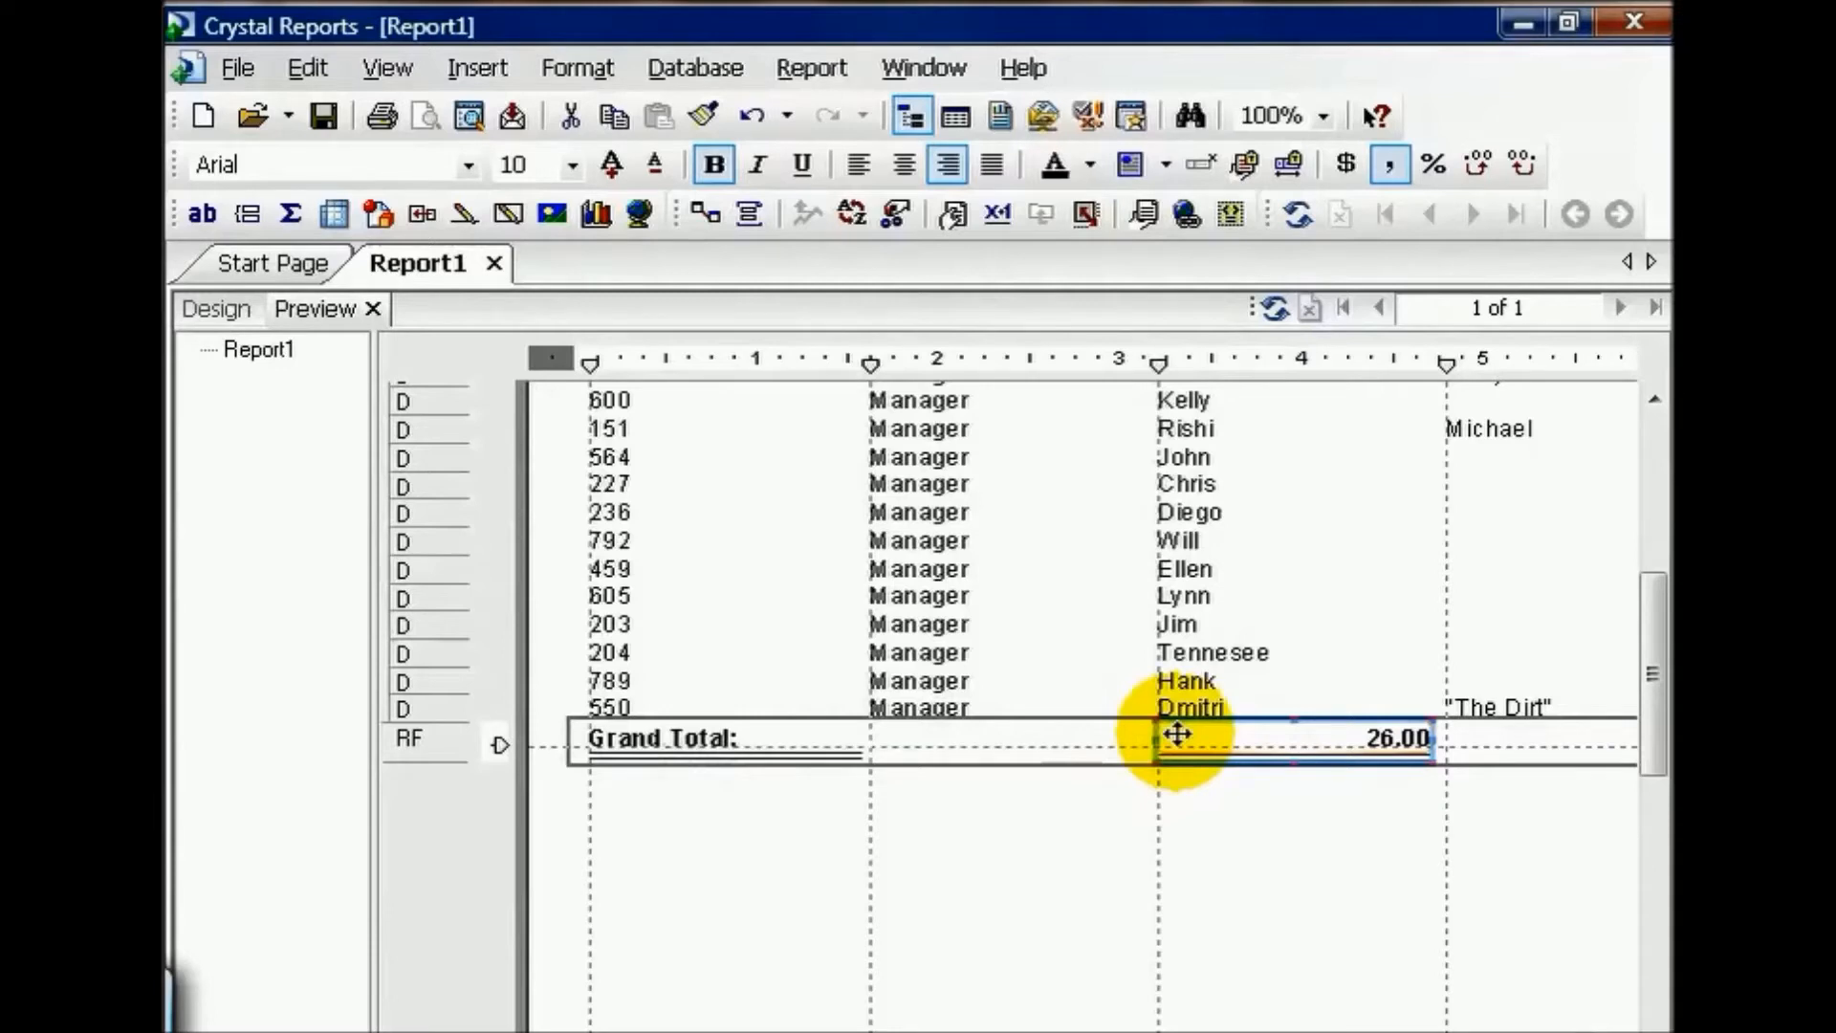
Insert a distinct count summary of Employee.Last Name as a grand total in the report footer
drag(1220, 1032, 1556, 1032)
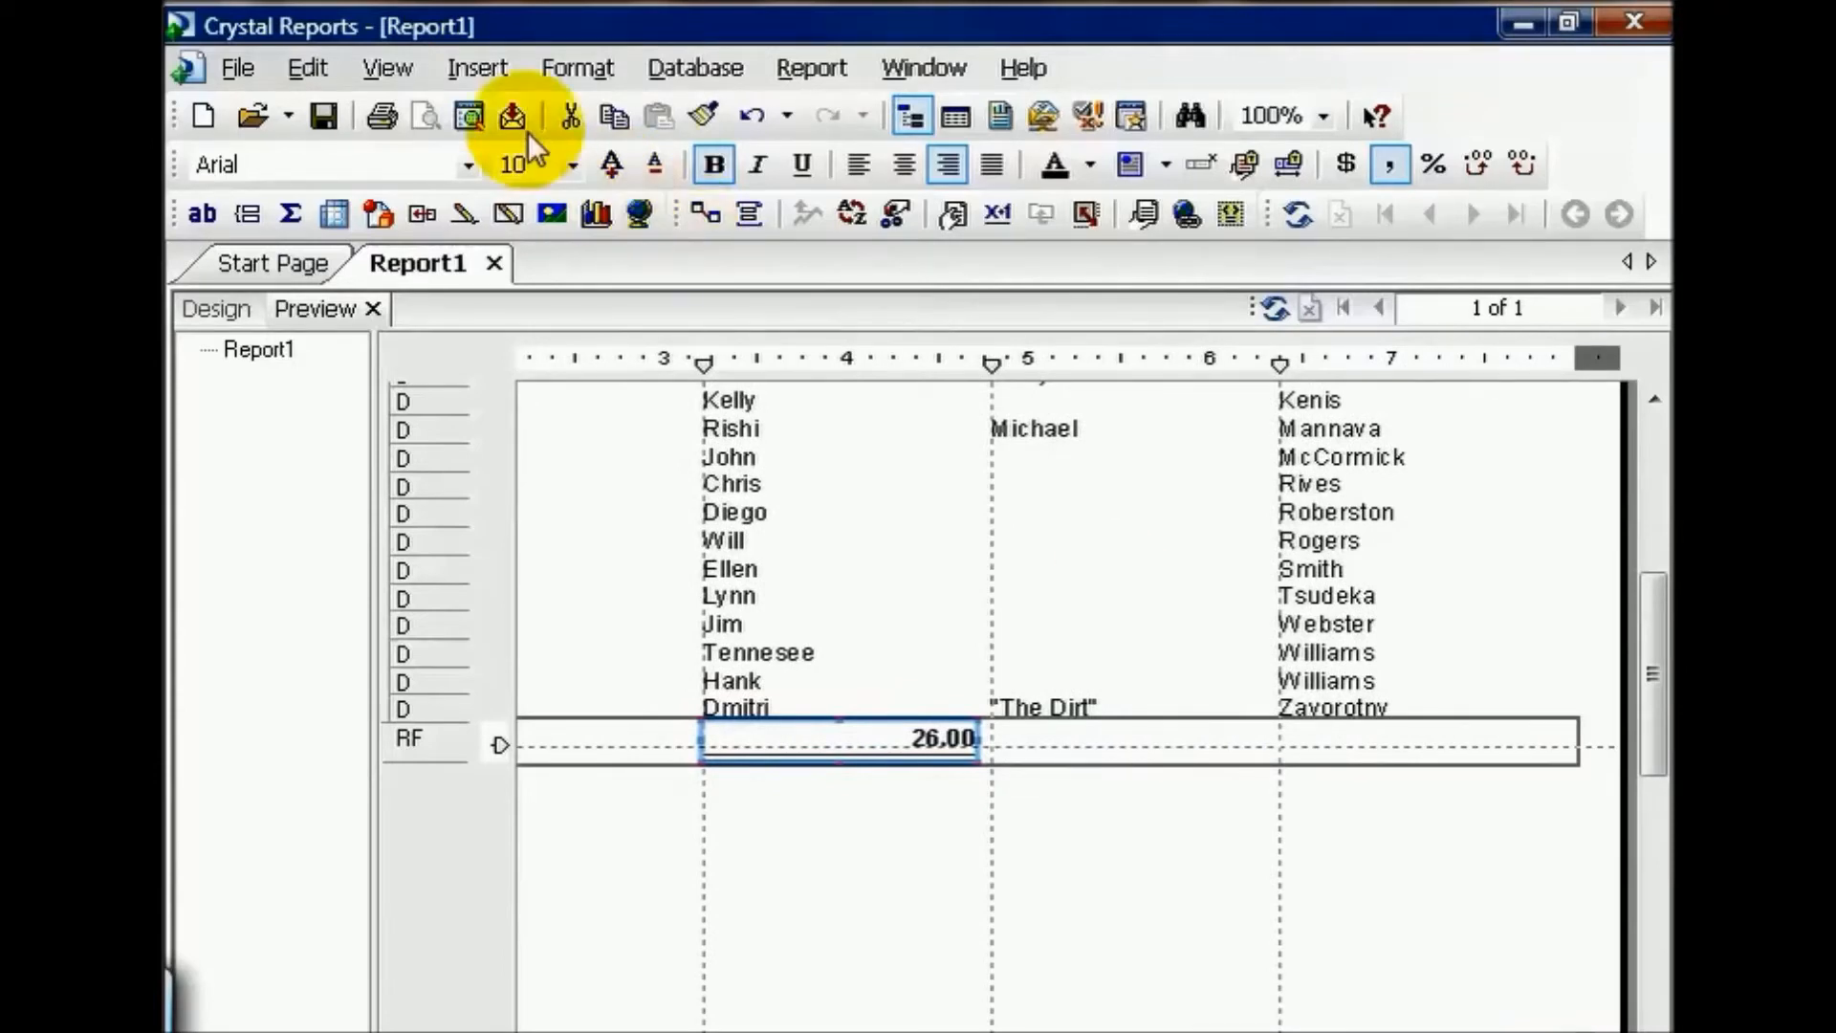
click(488, 77)
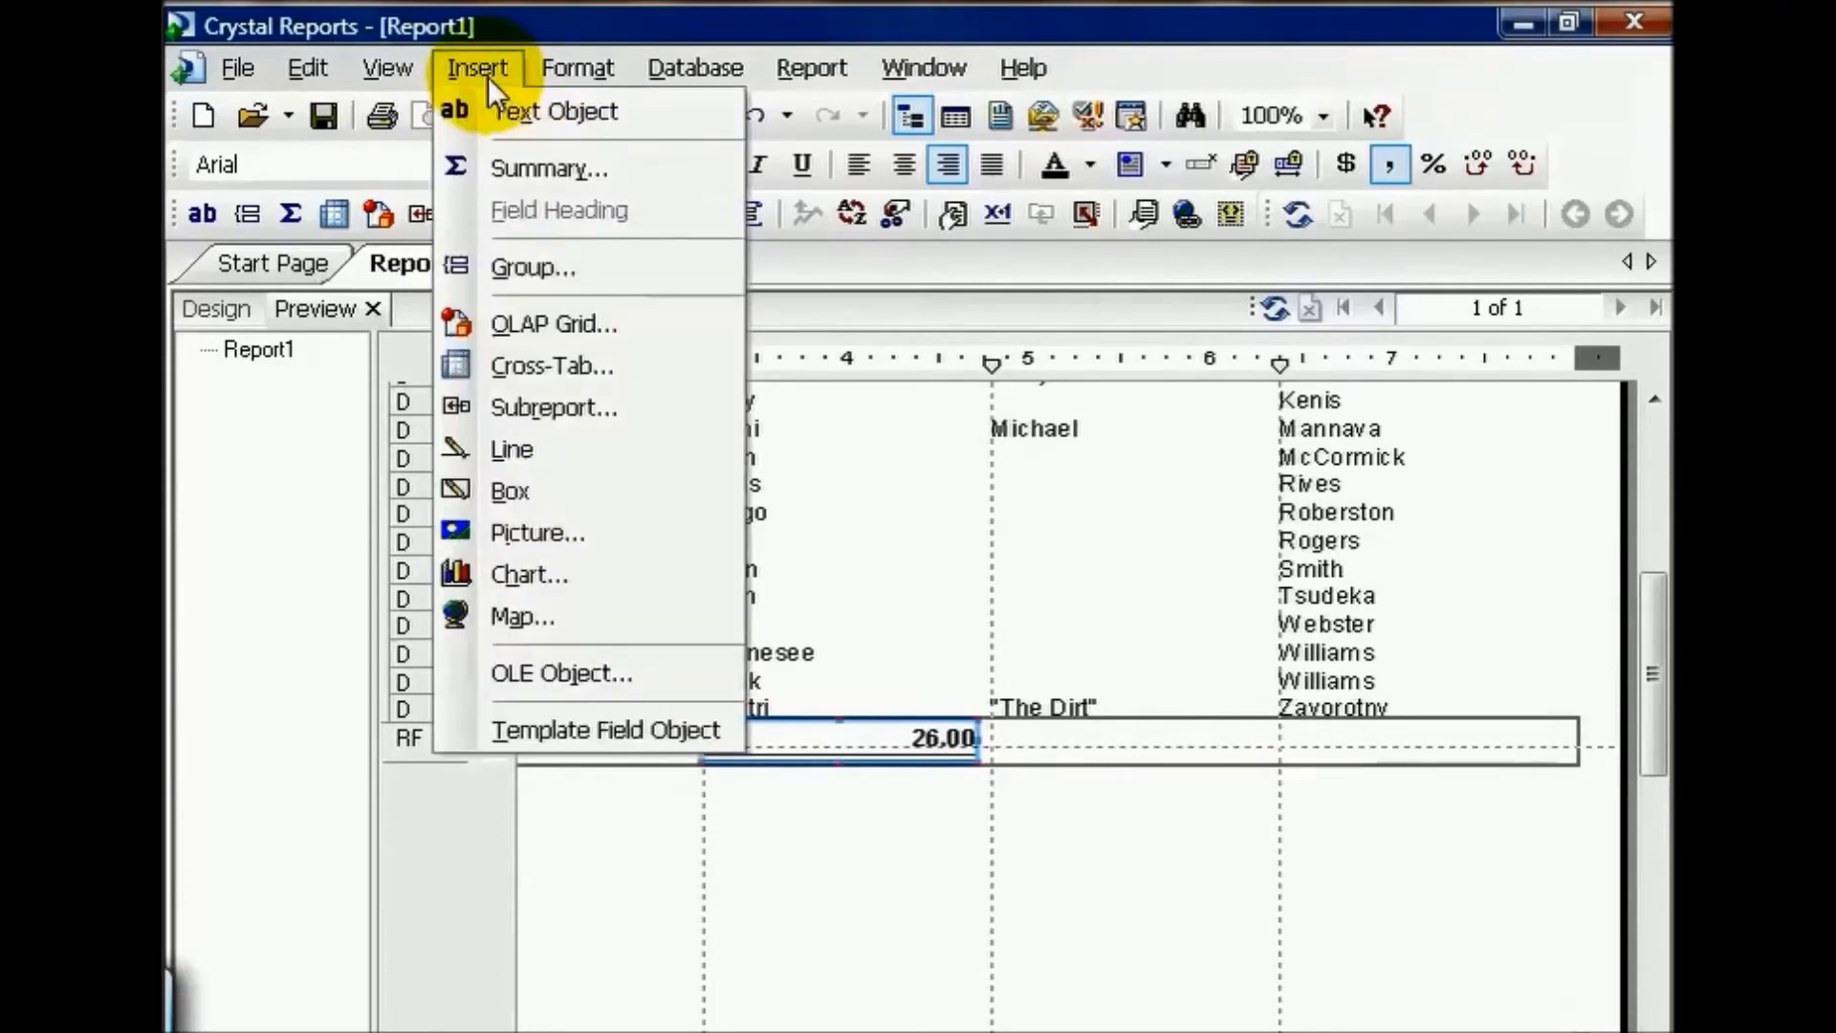
click(514, 168)
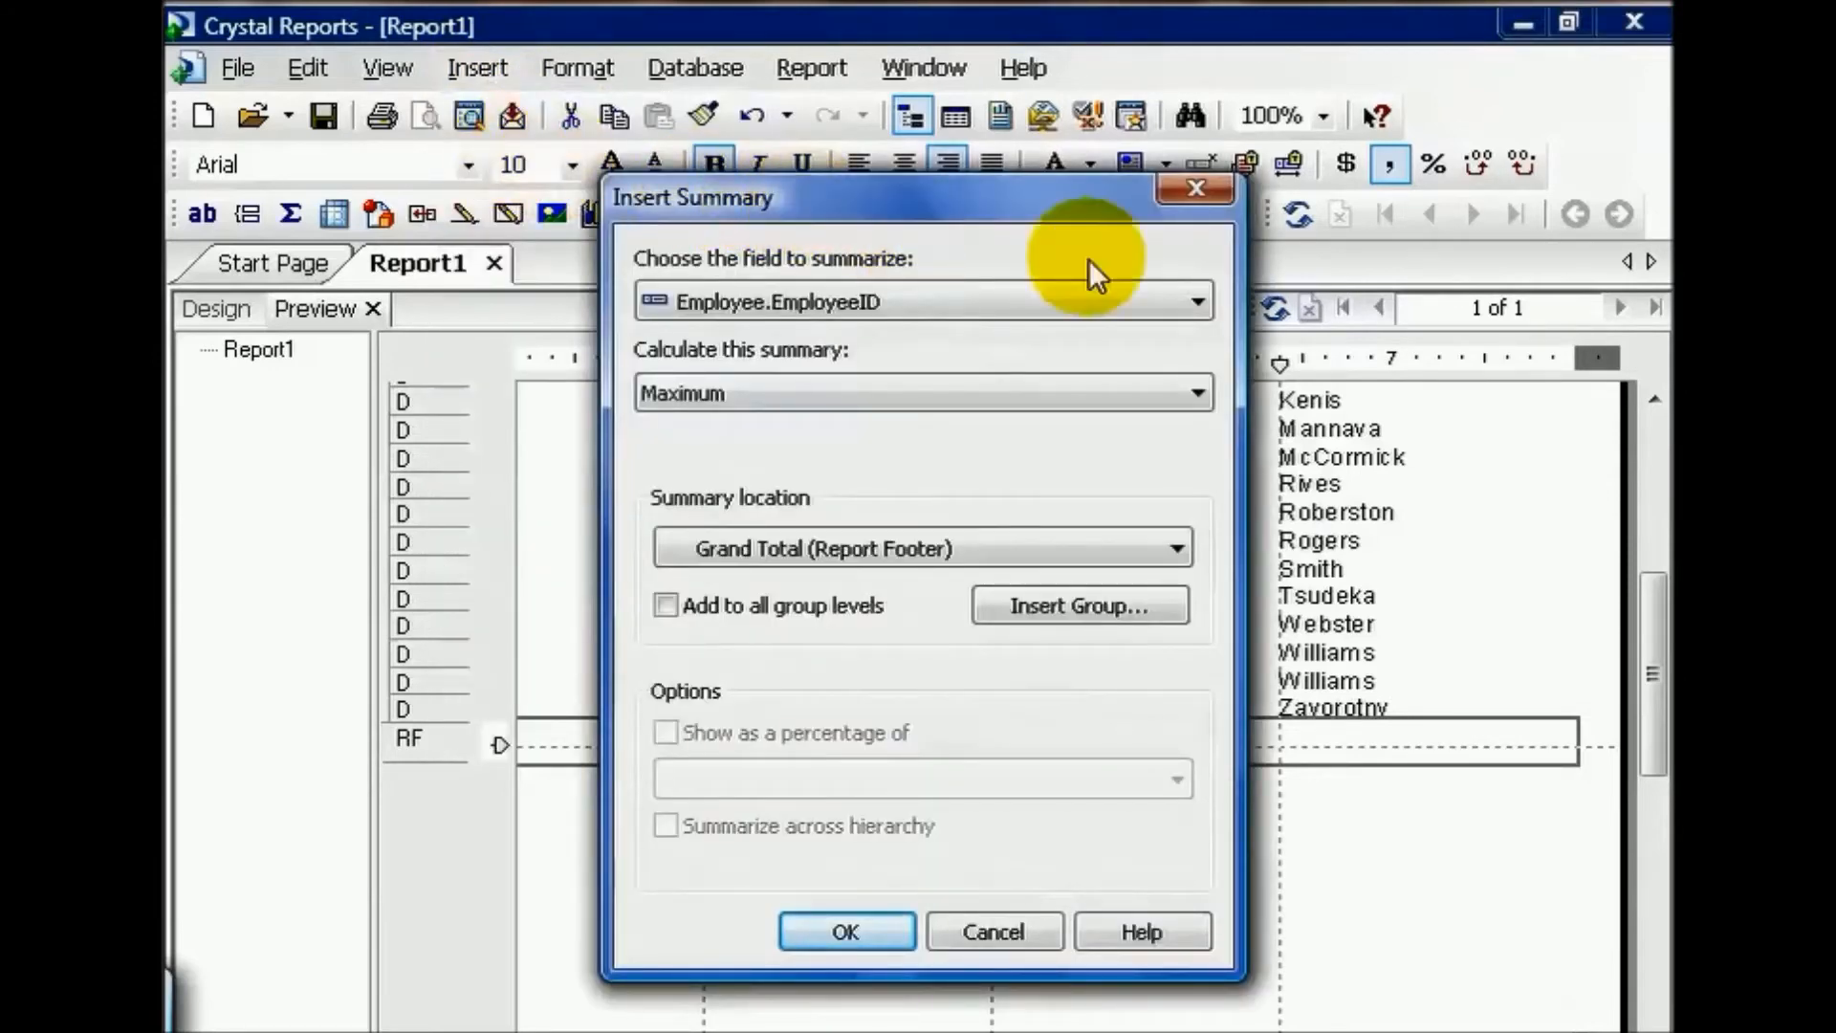
click(1199, 300)
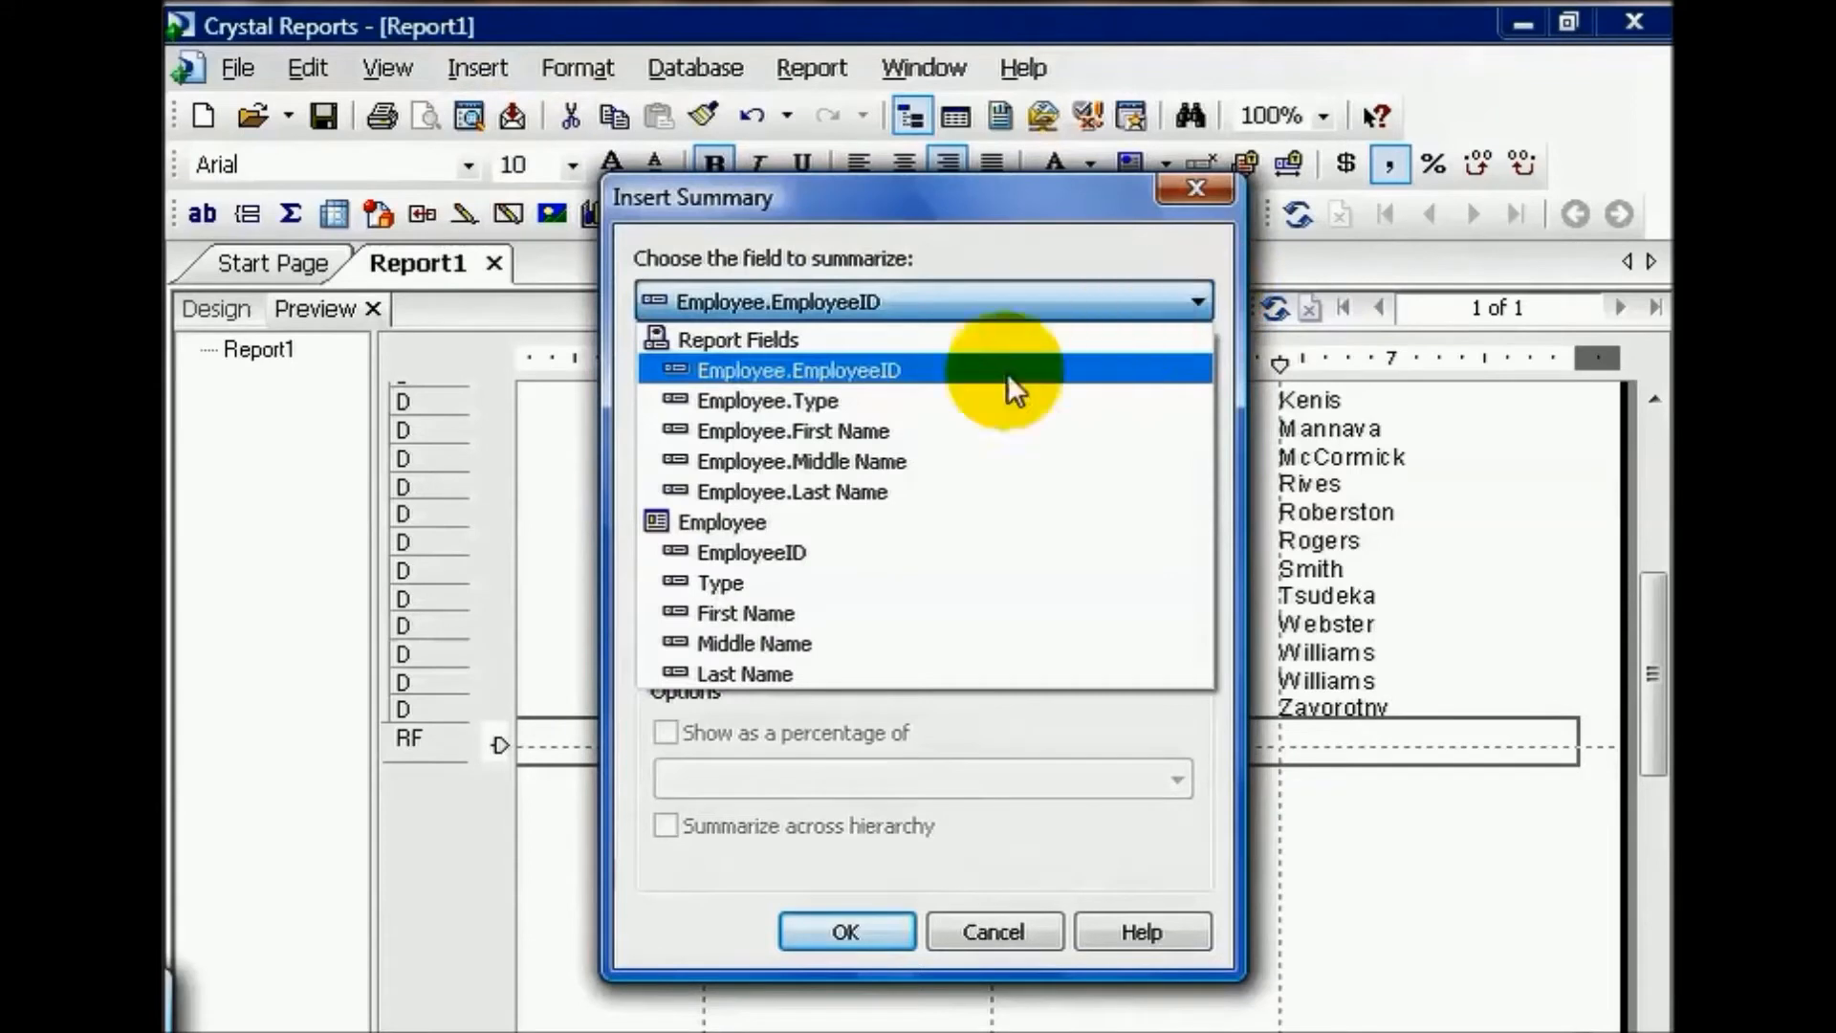
click(842, 490)
click(1197, 392)
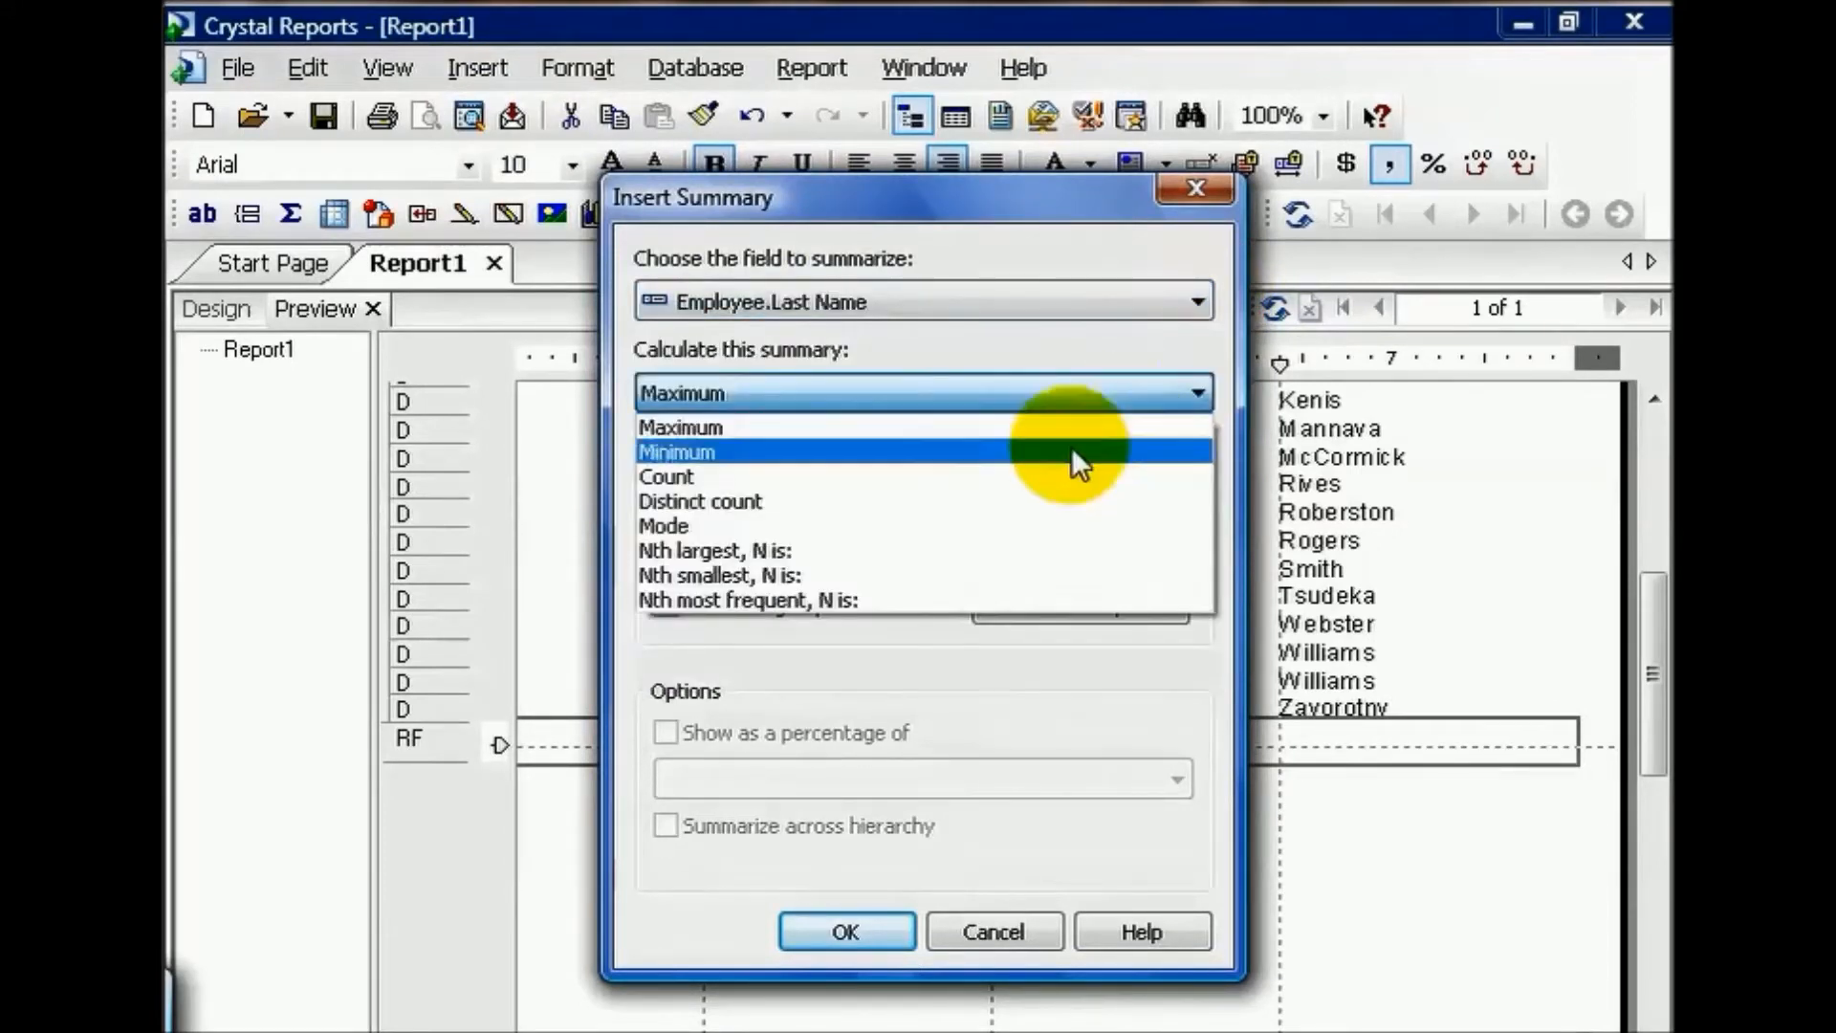
click(983, 496)
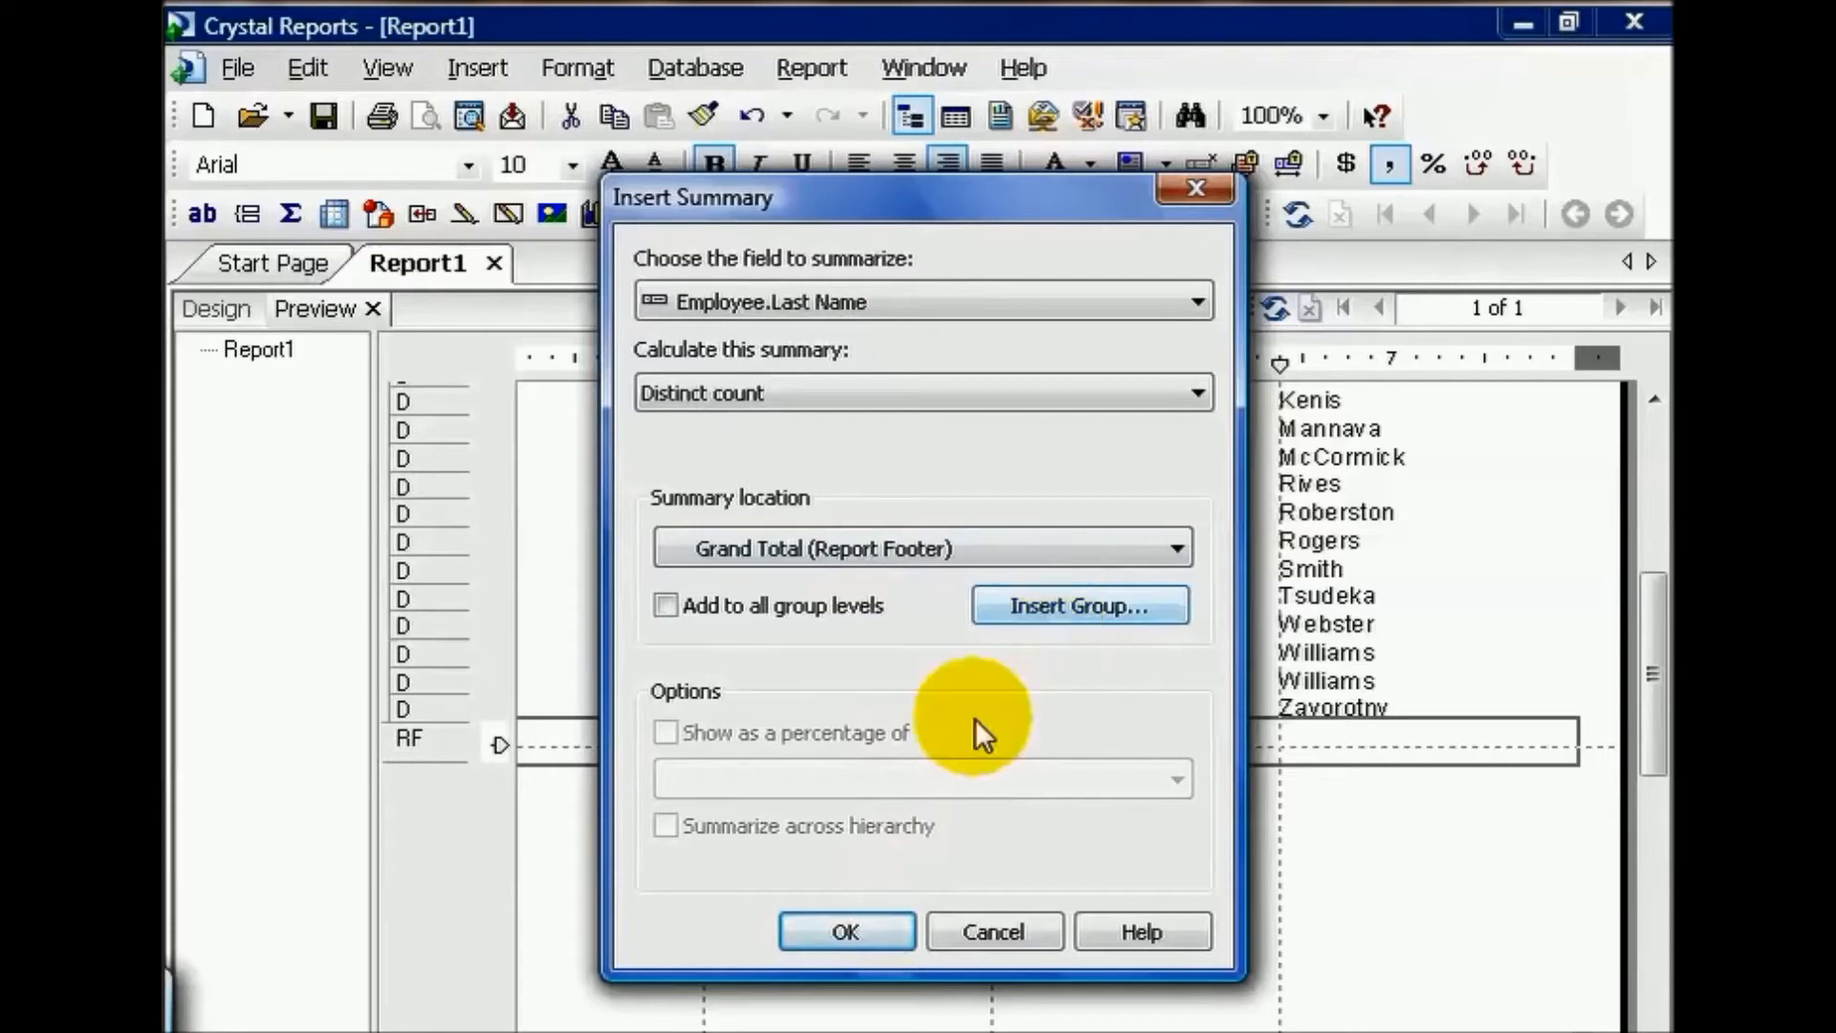
click(847, 935)
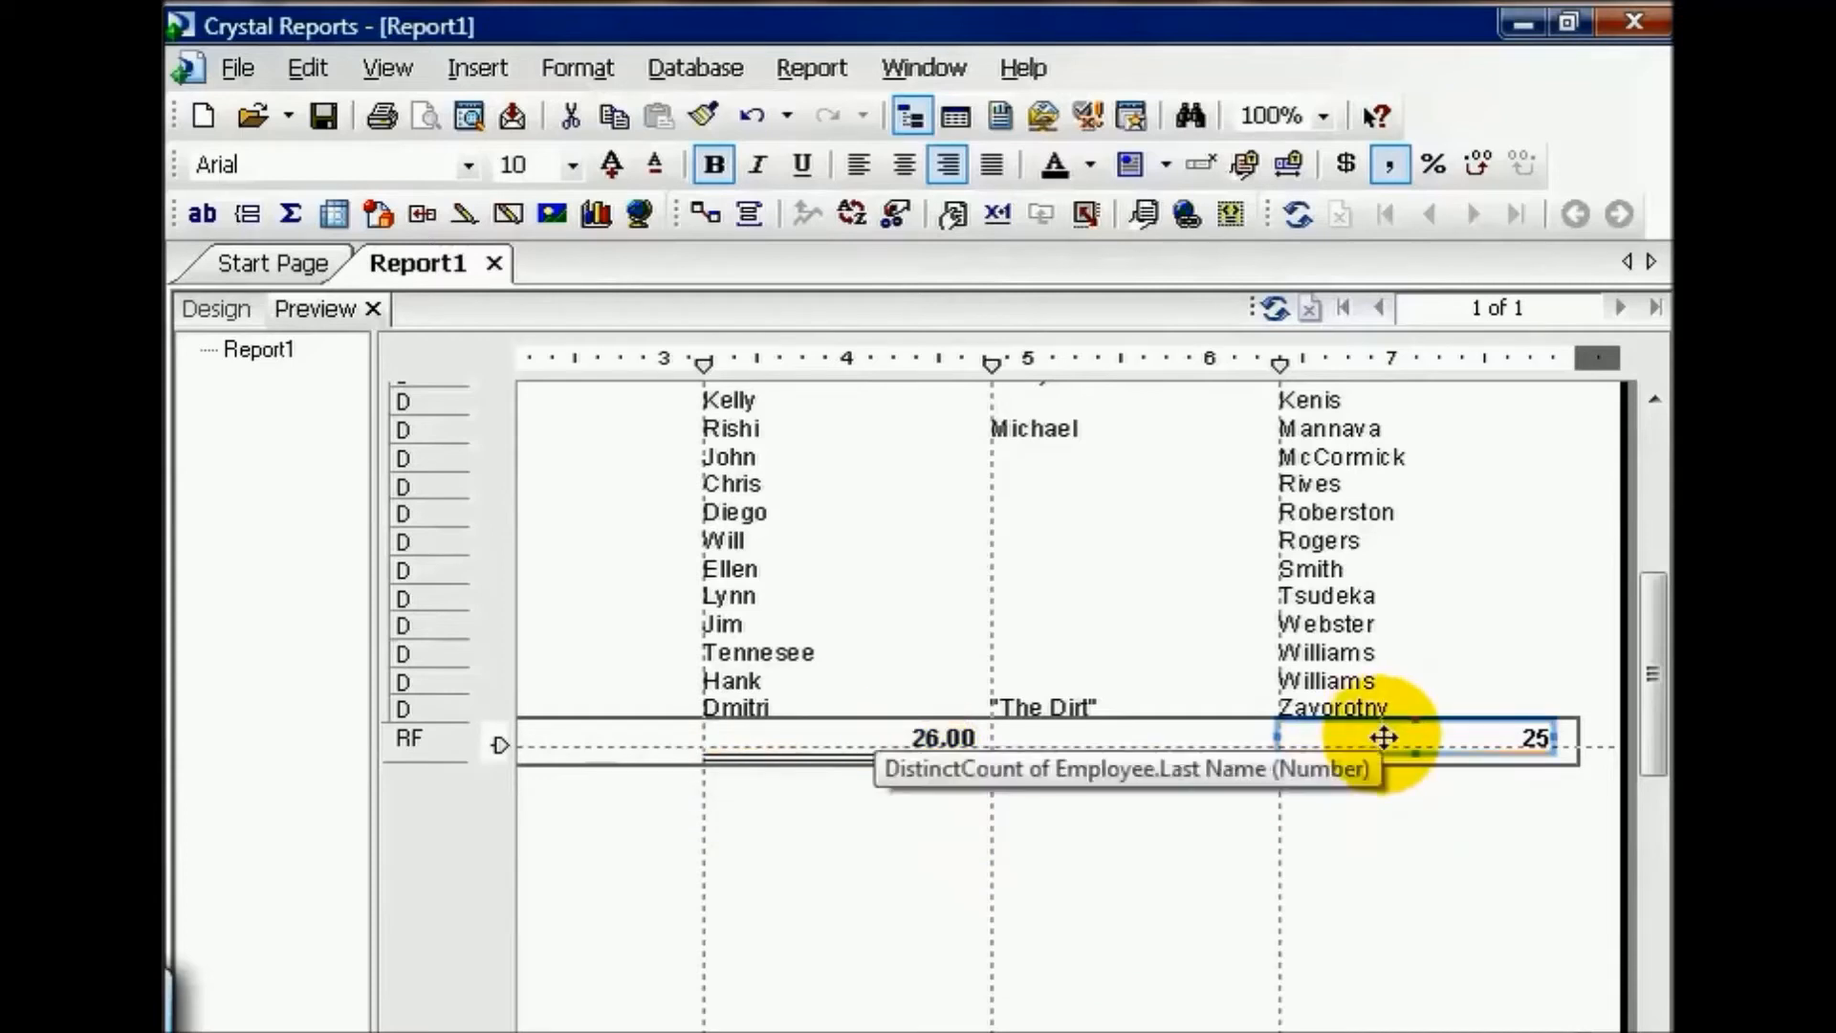
Check the record sort settings and change the Last Name summary in the report footer to Maximum
click(853, 214)
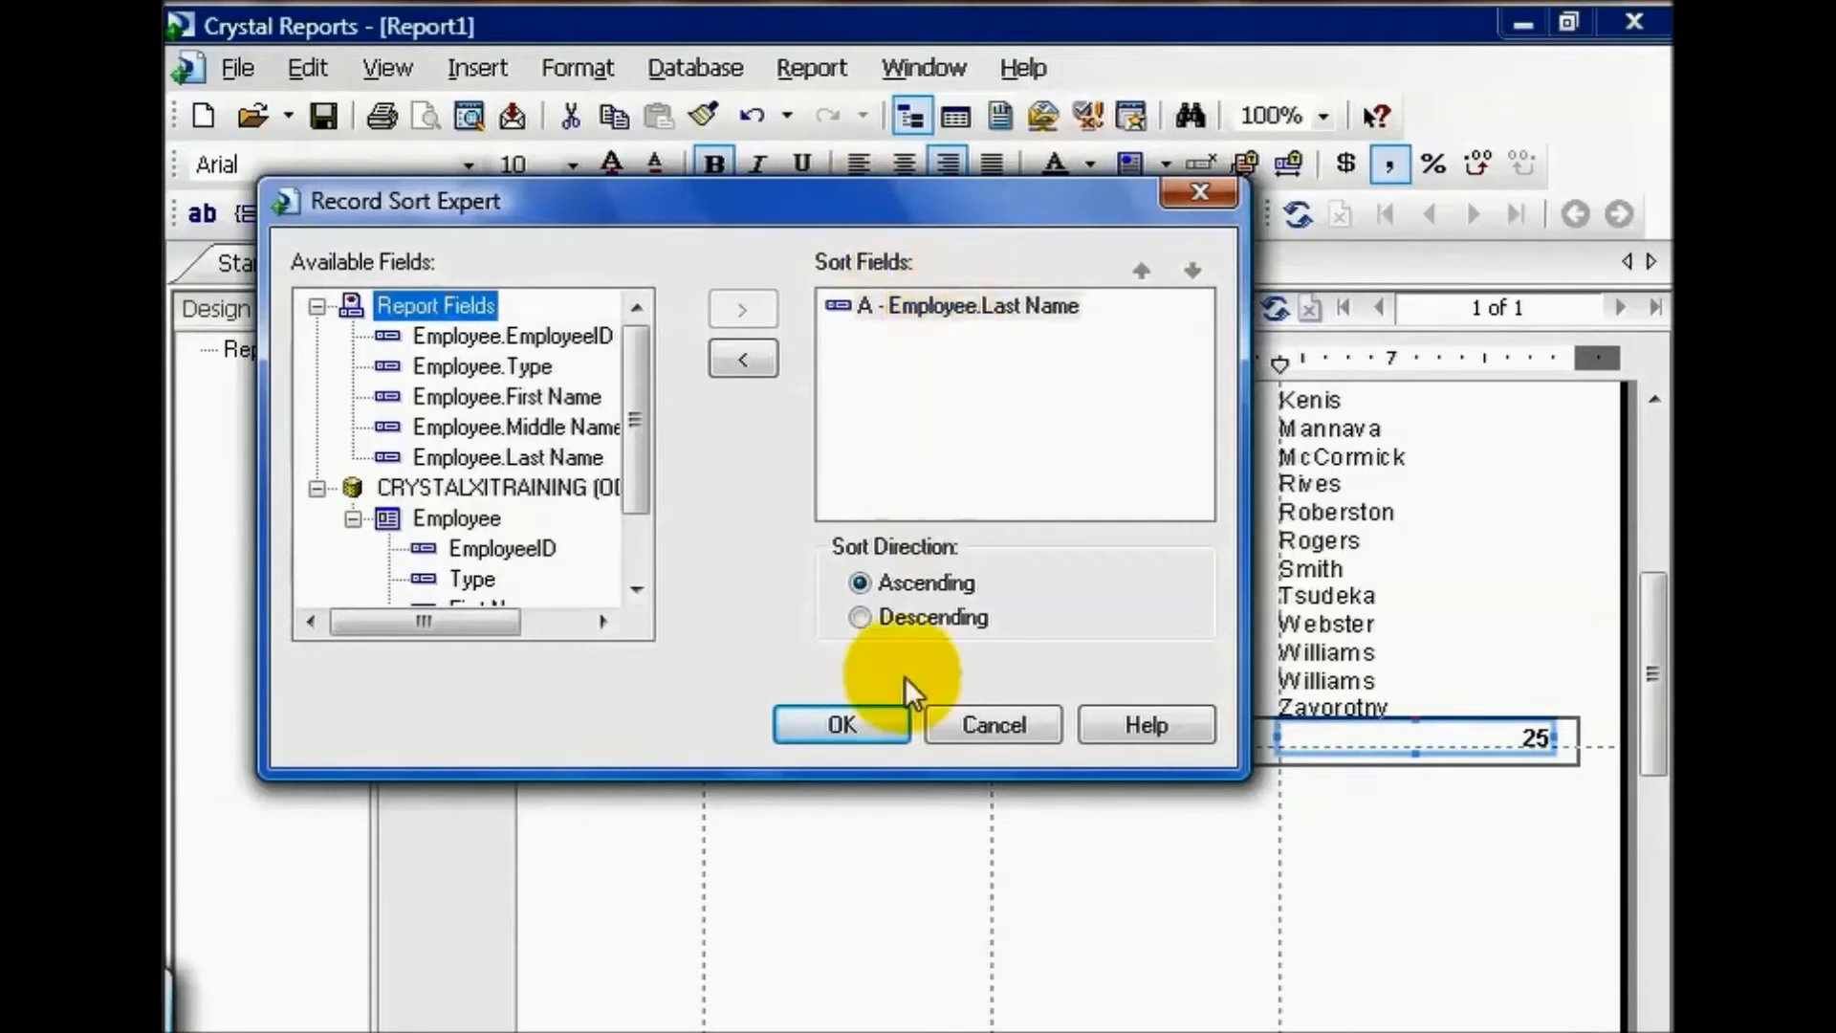
click(872, 724)
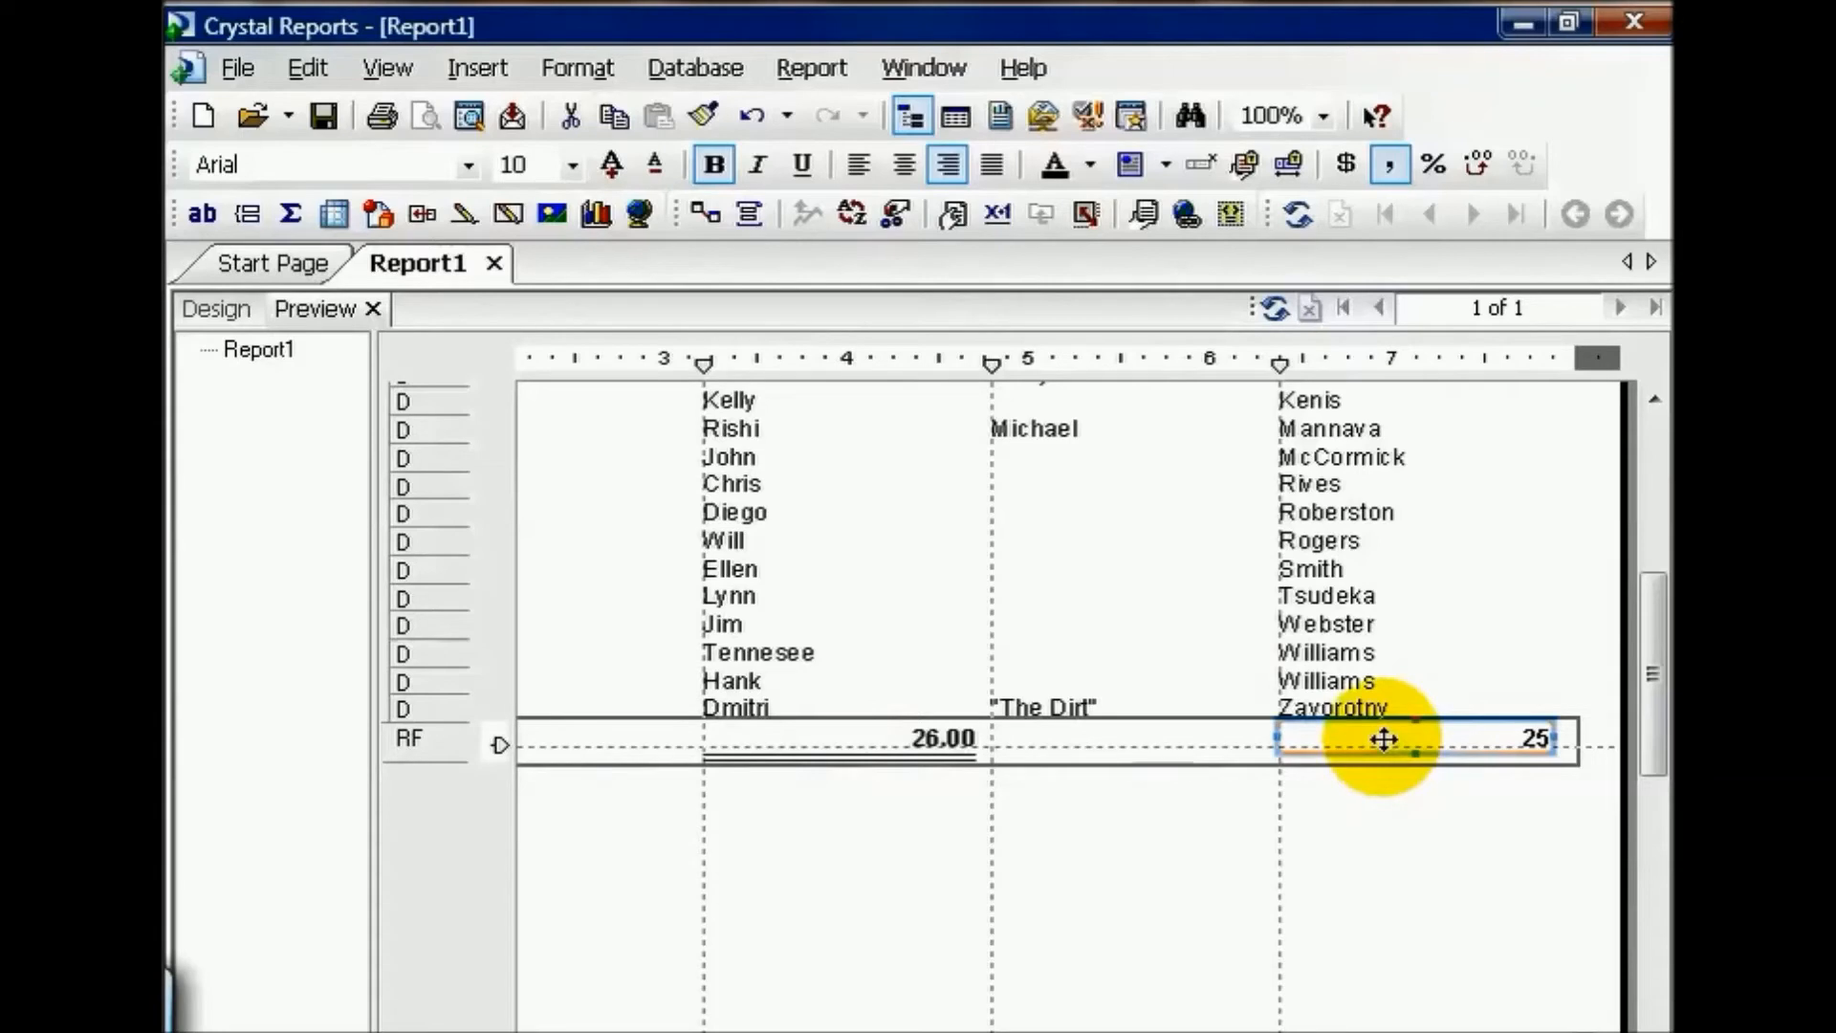
right_click(1385, 738)
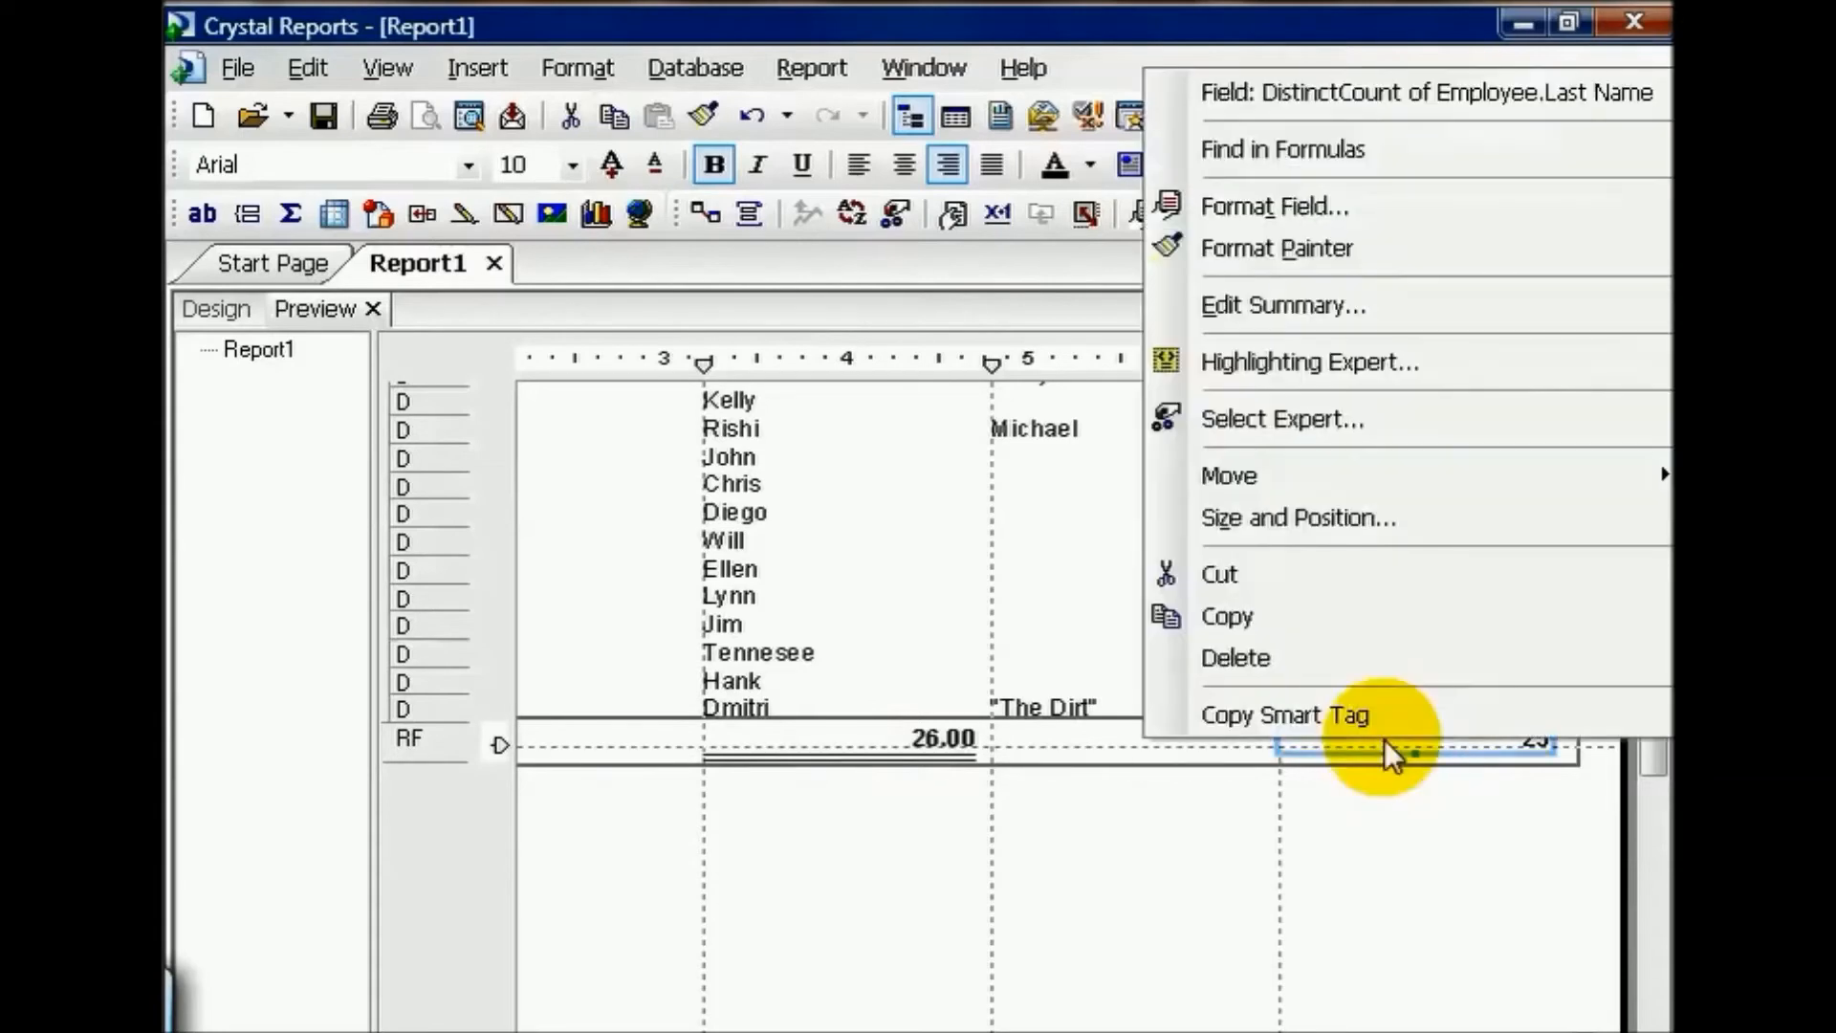
click(1365, 307)
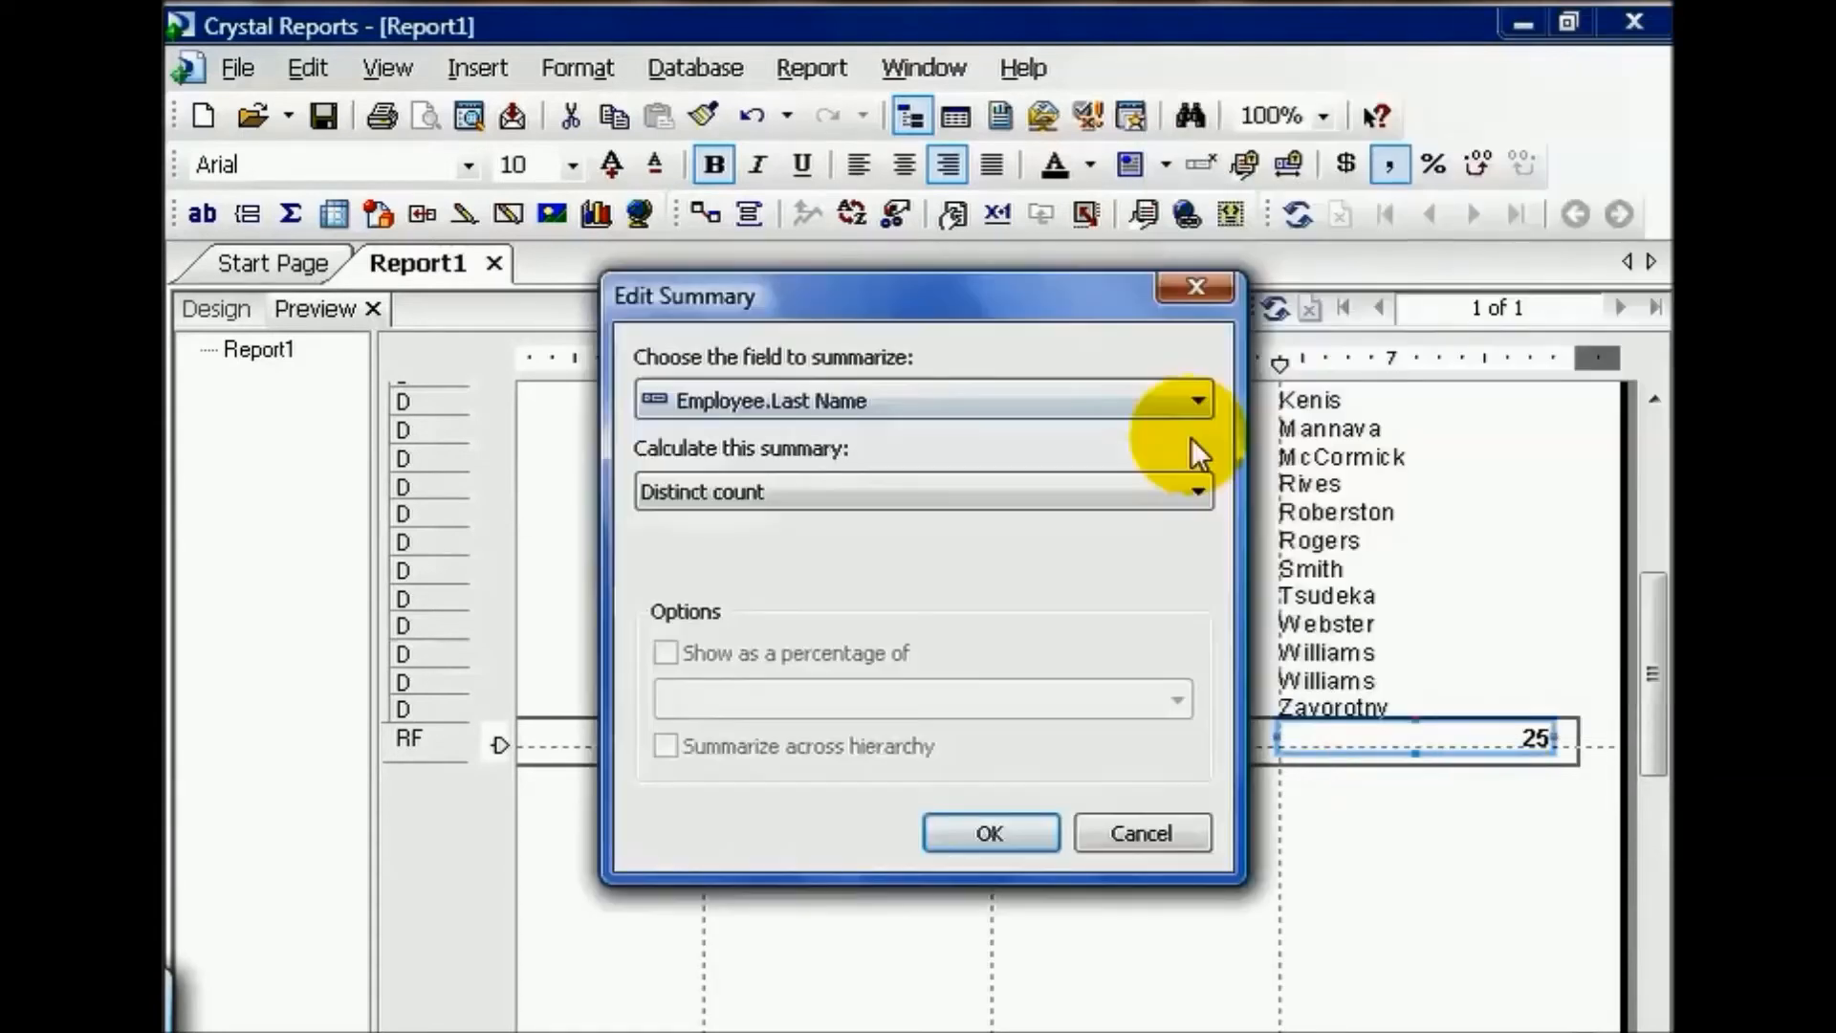
click(1195, 488)
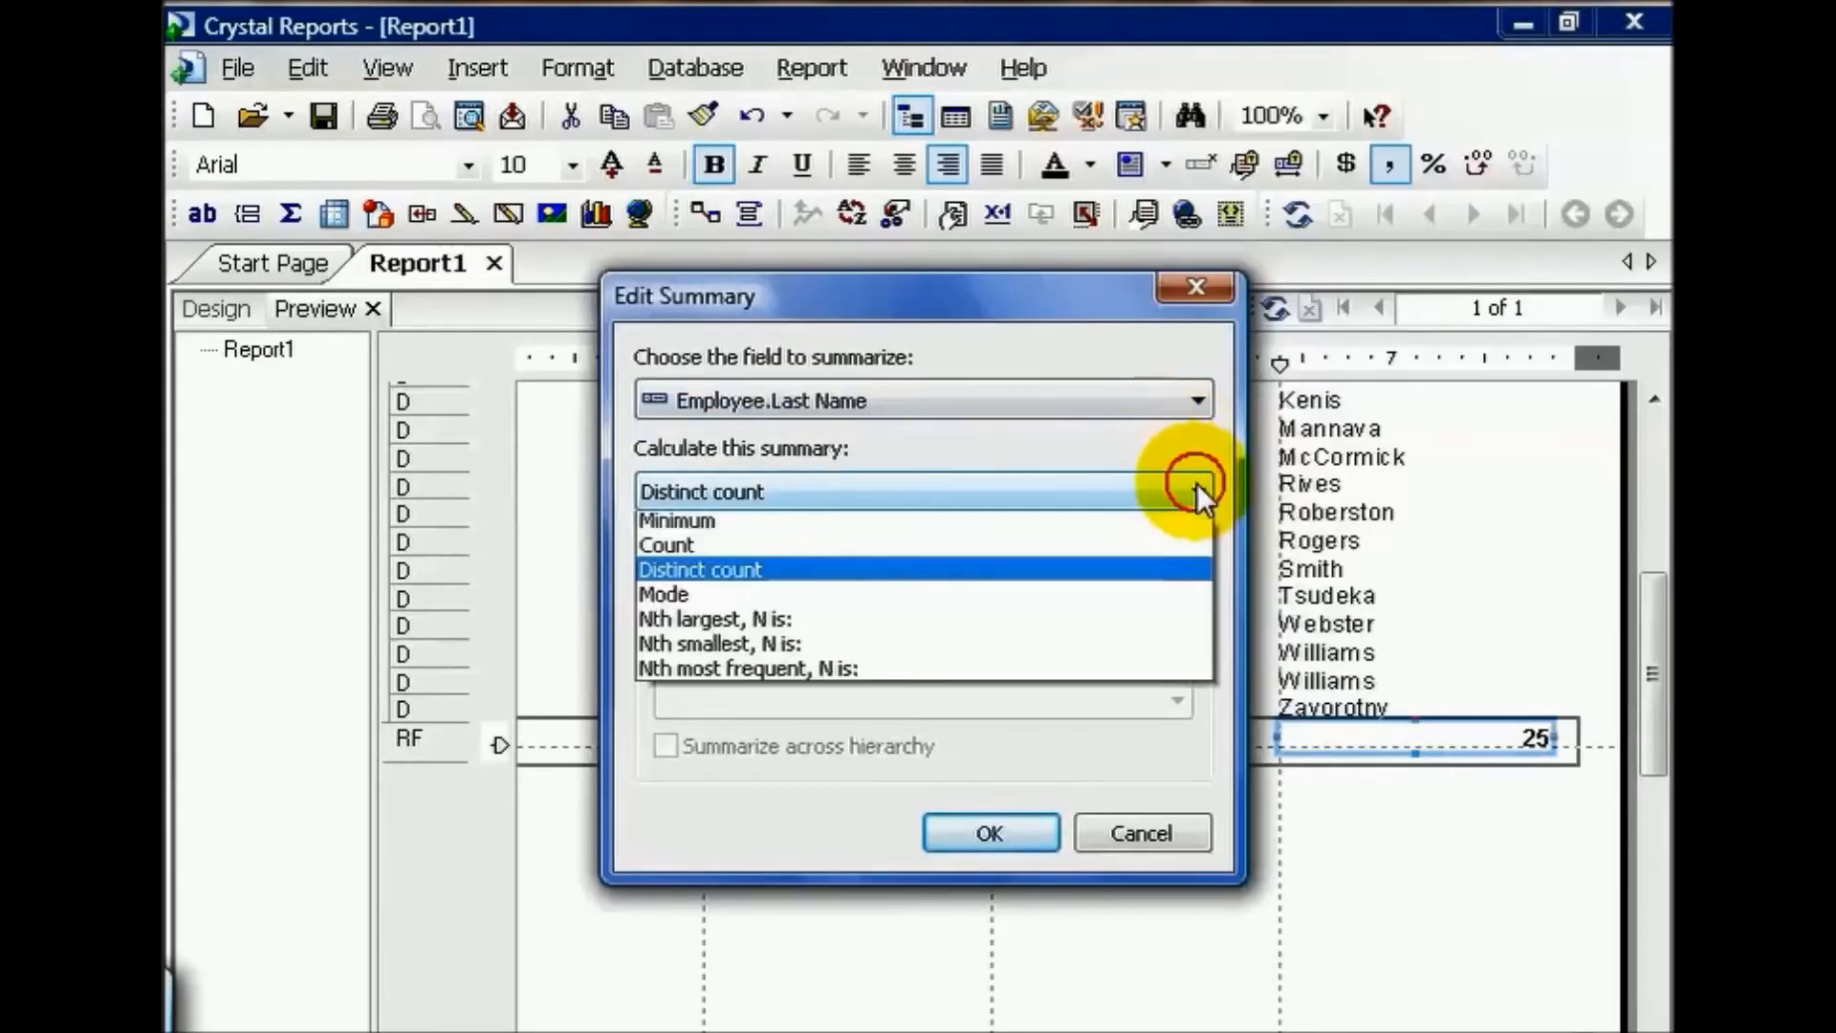
click(1127, 519)
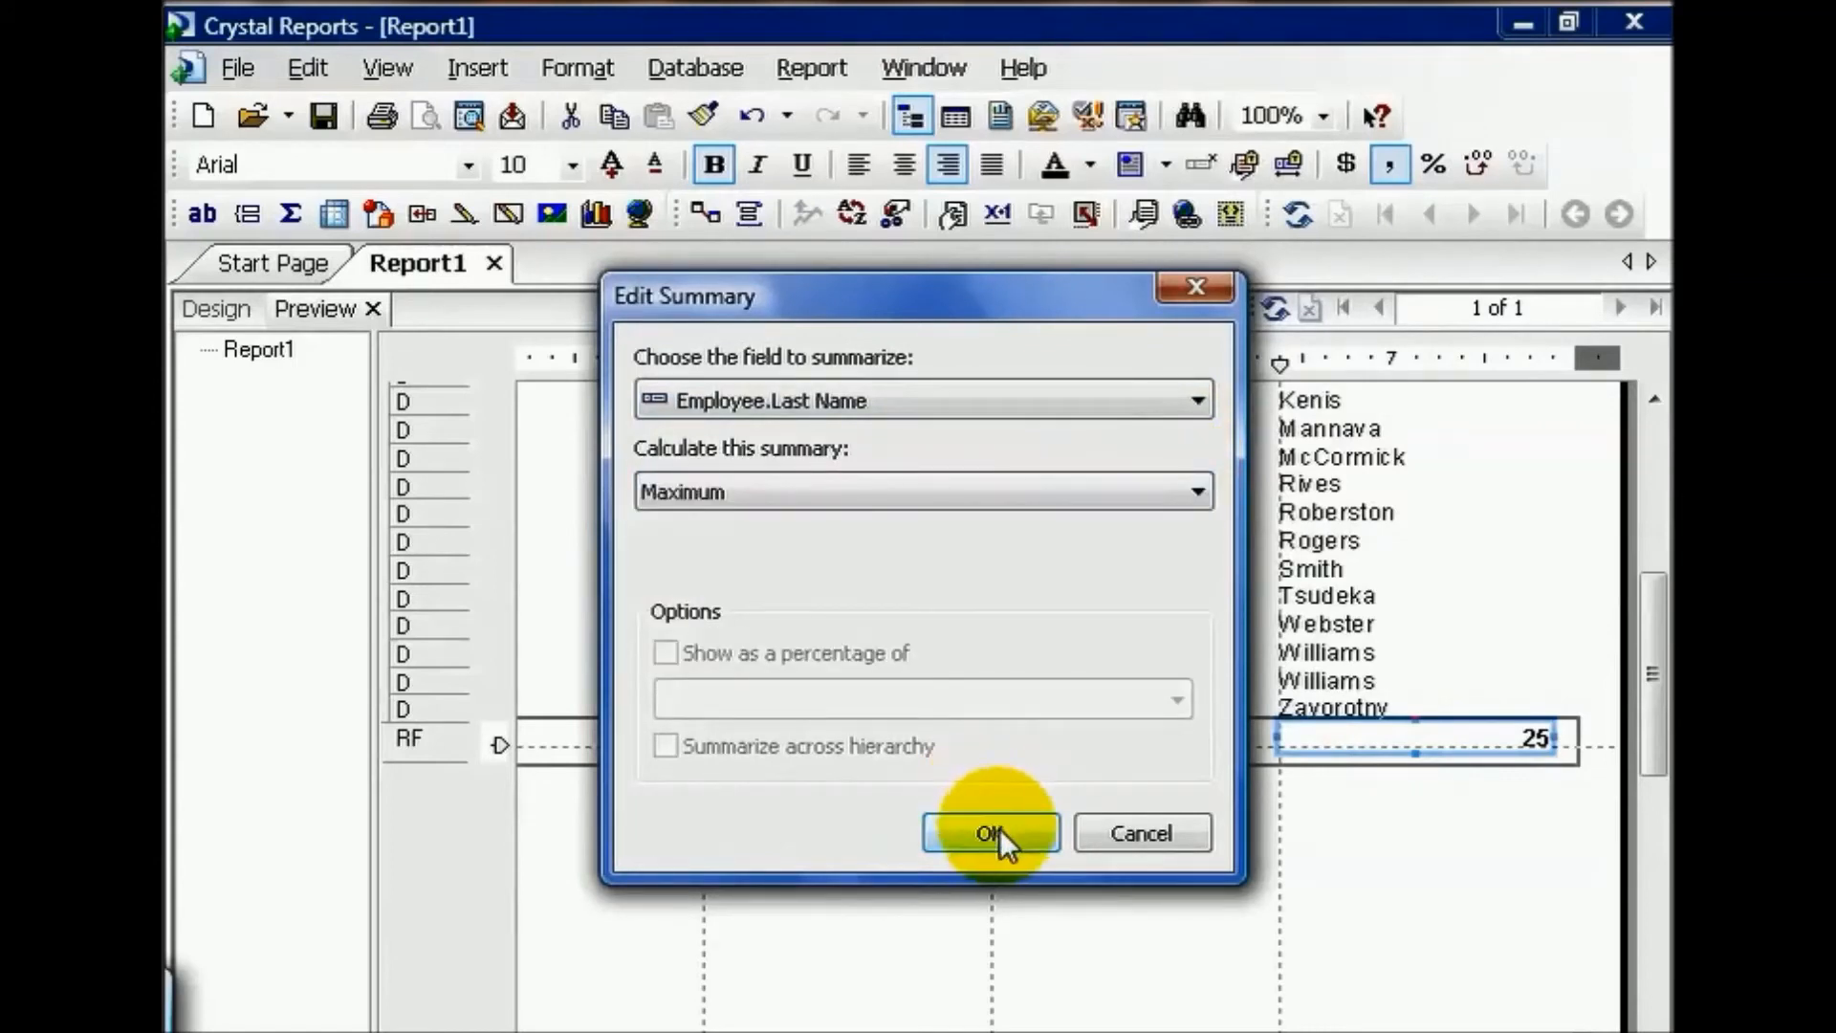
click(994, 831)
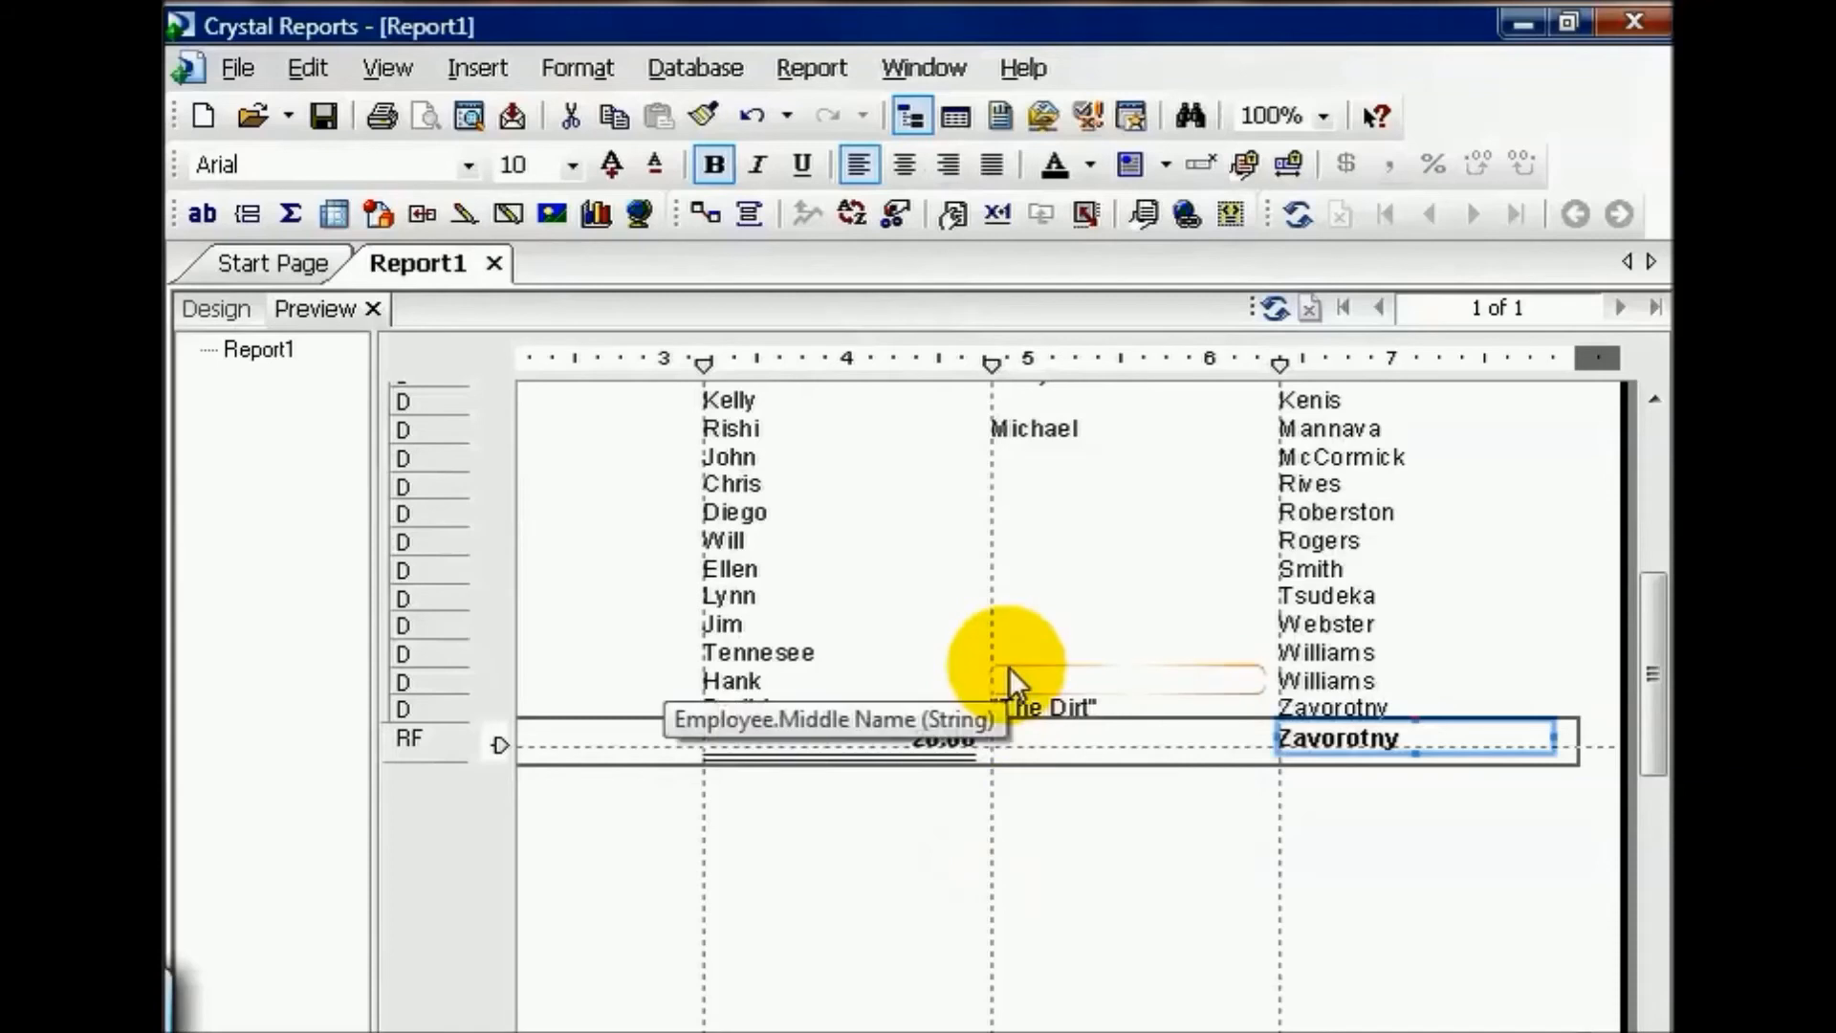
Change the calculation of the Last Name summary in the report footer to Minimum
right_click(1287, 742)
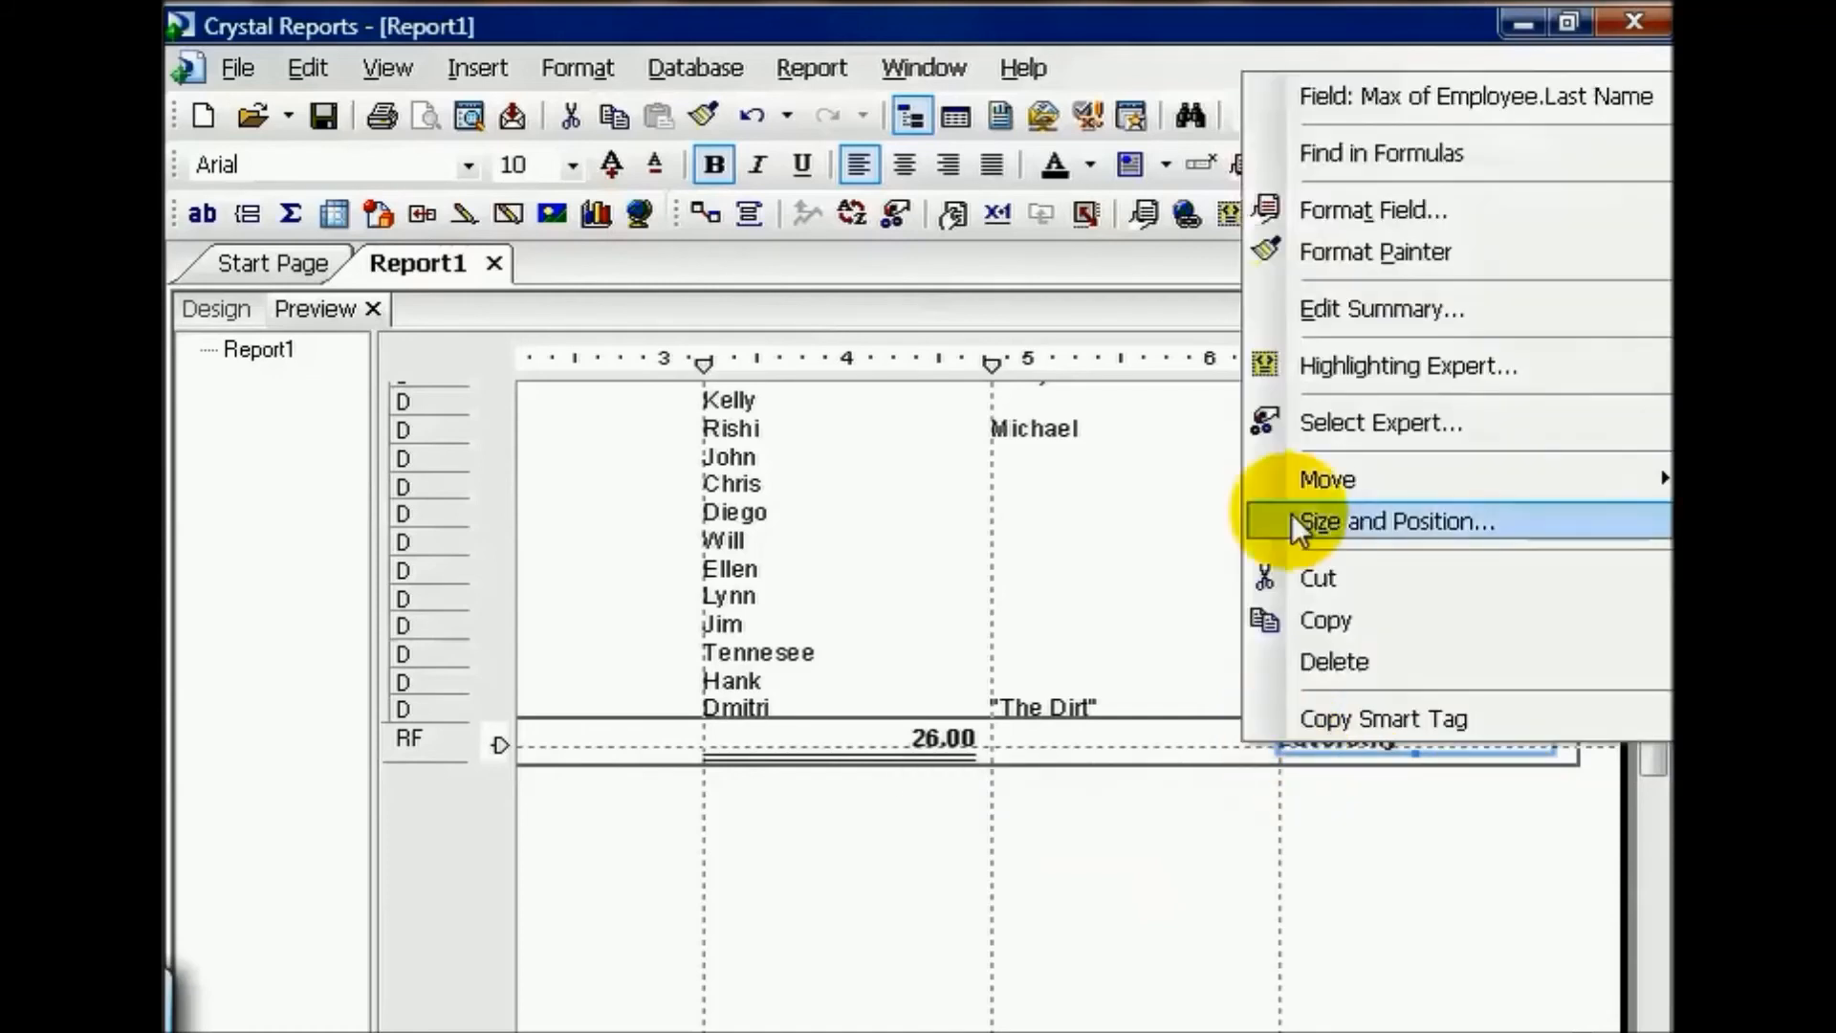
click(1317, 308)
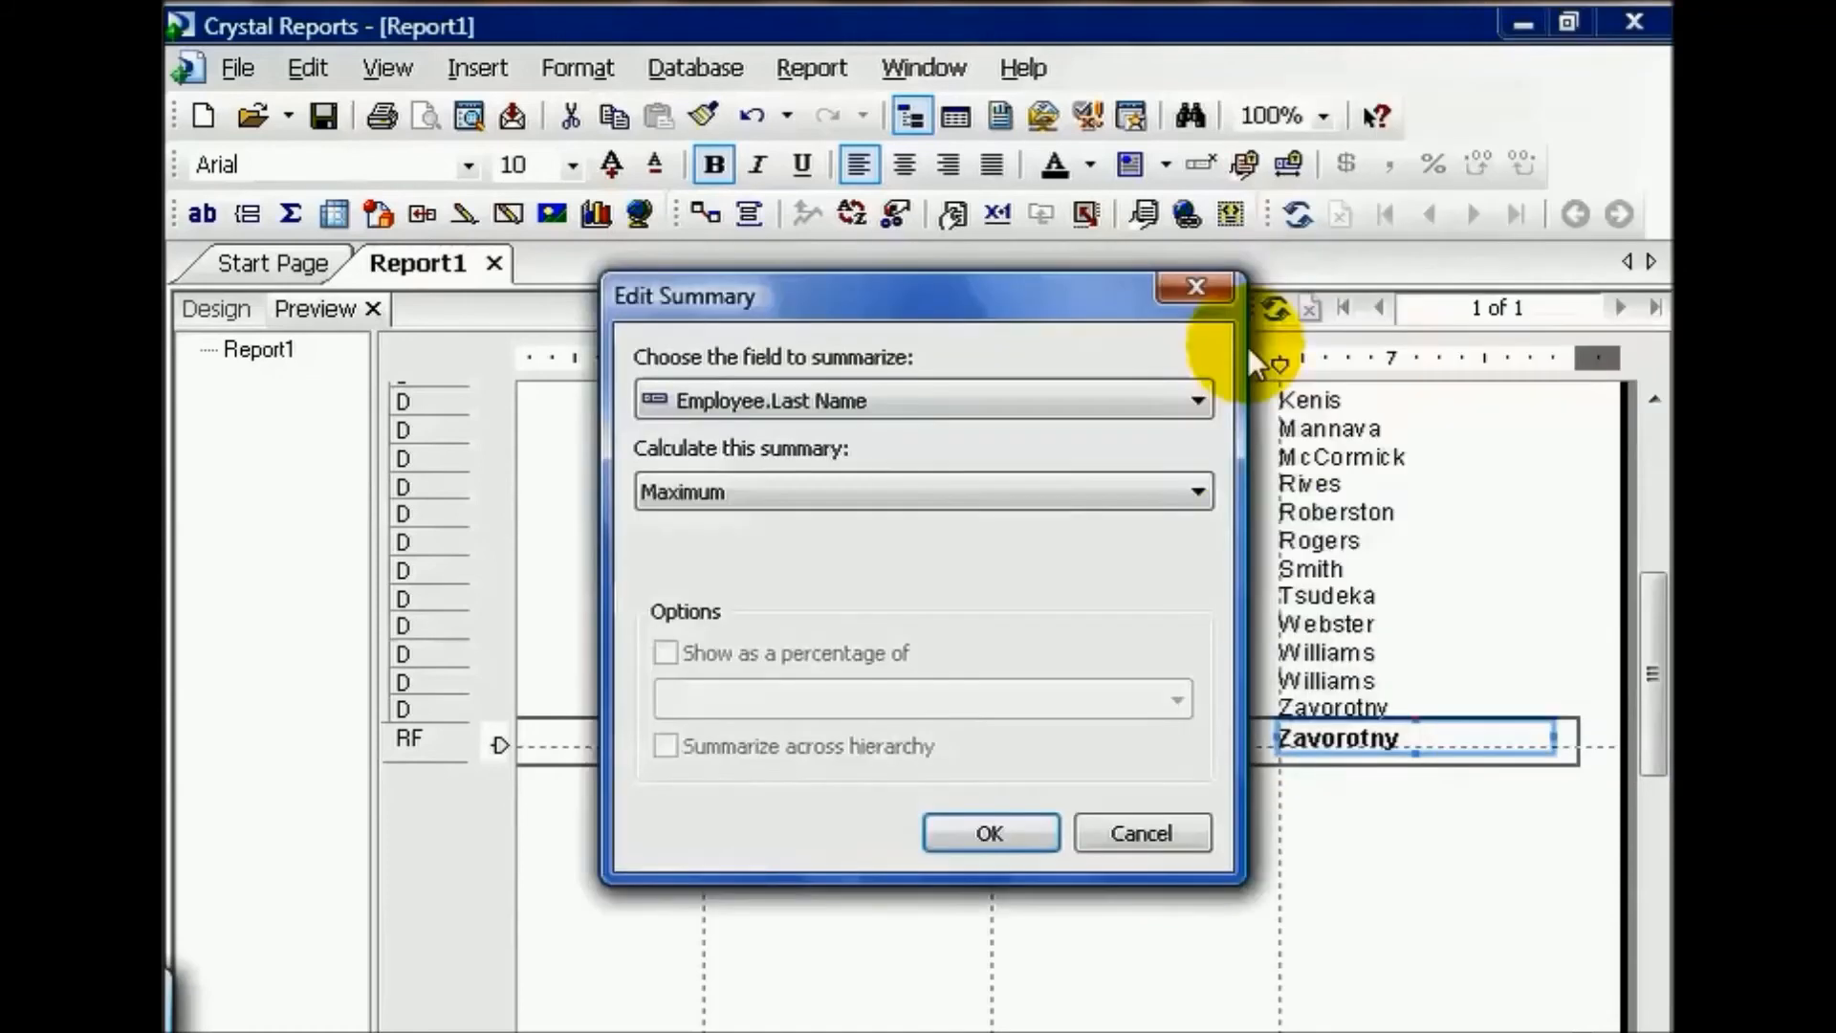
click(1206, 495)
click(1122, 543)
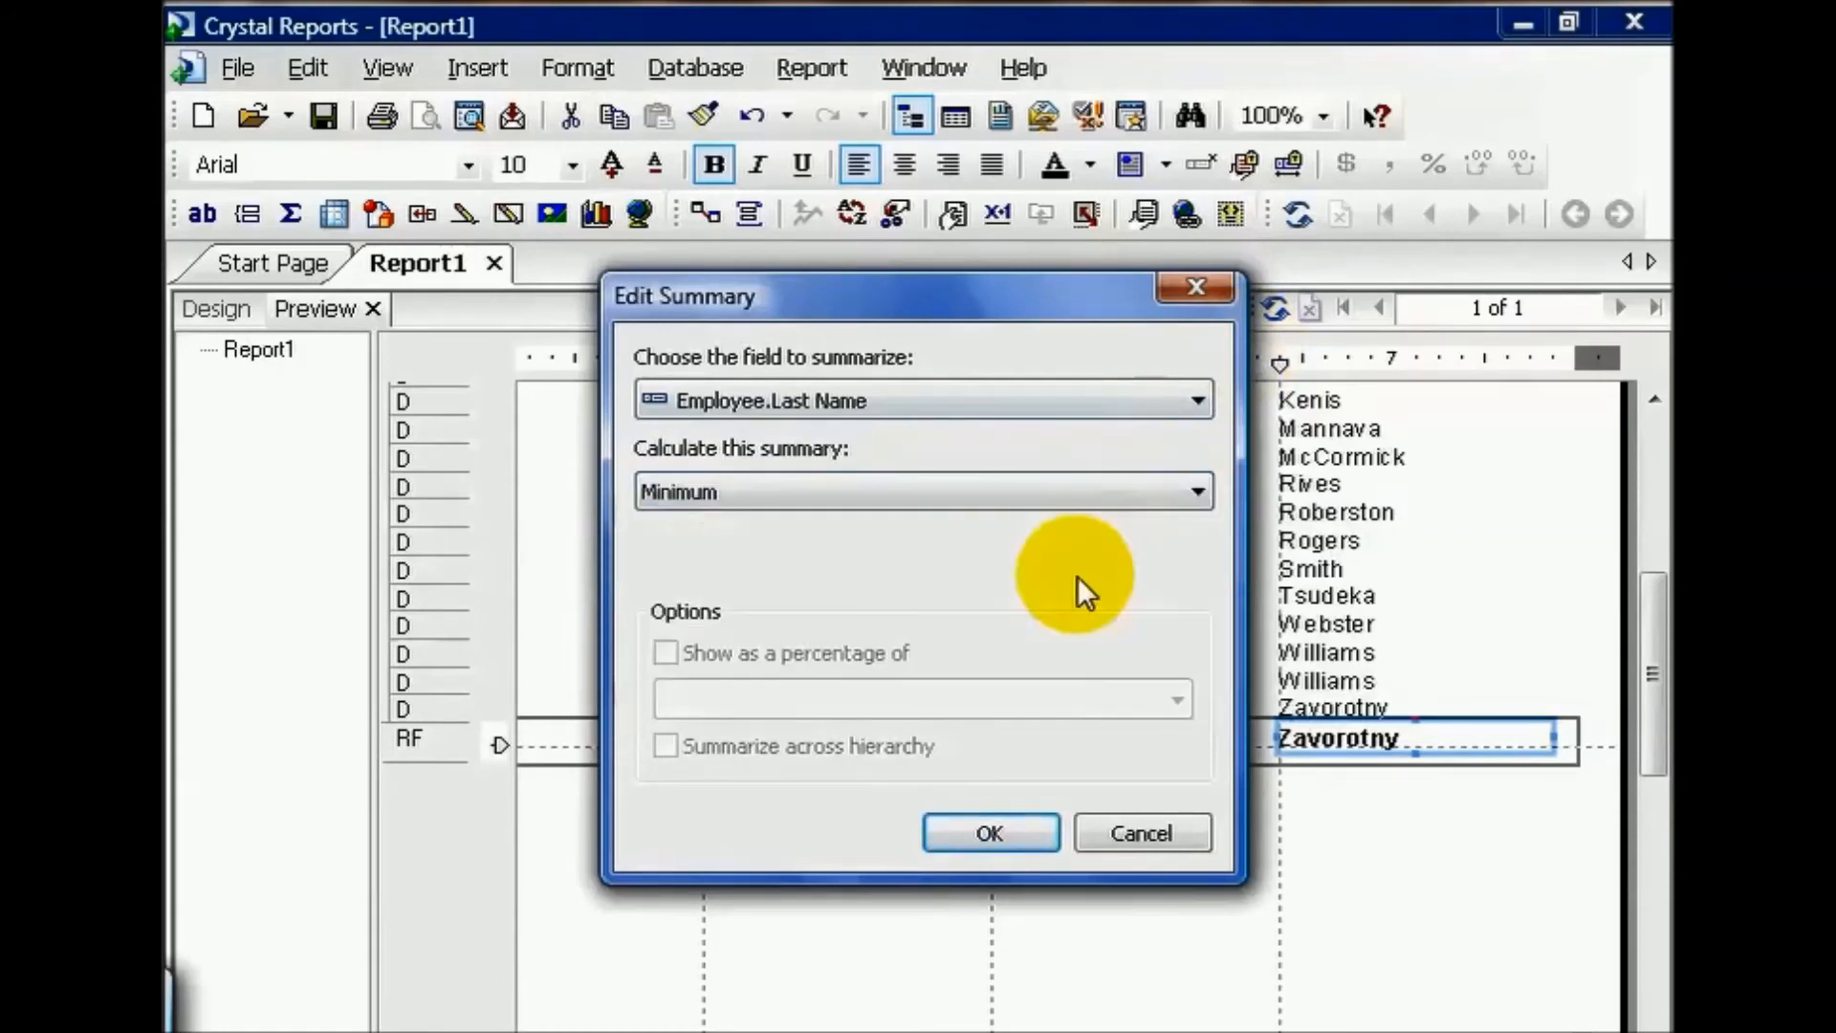
click(1006, 820)
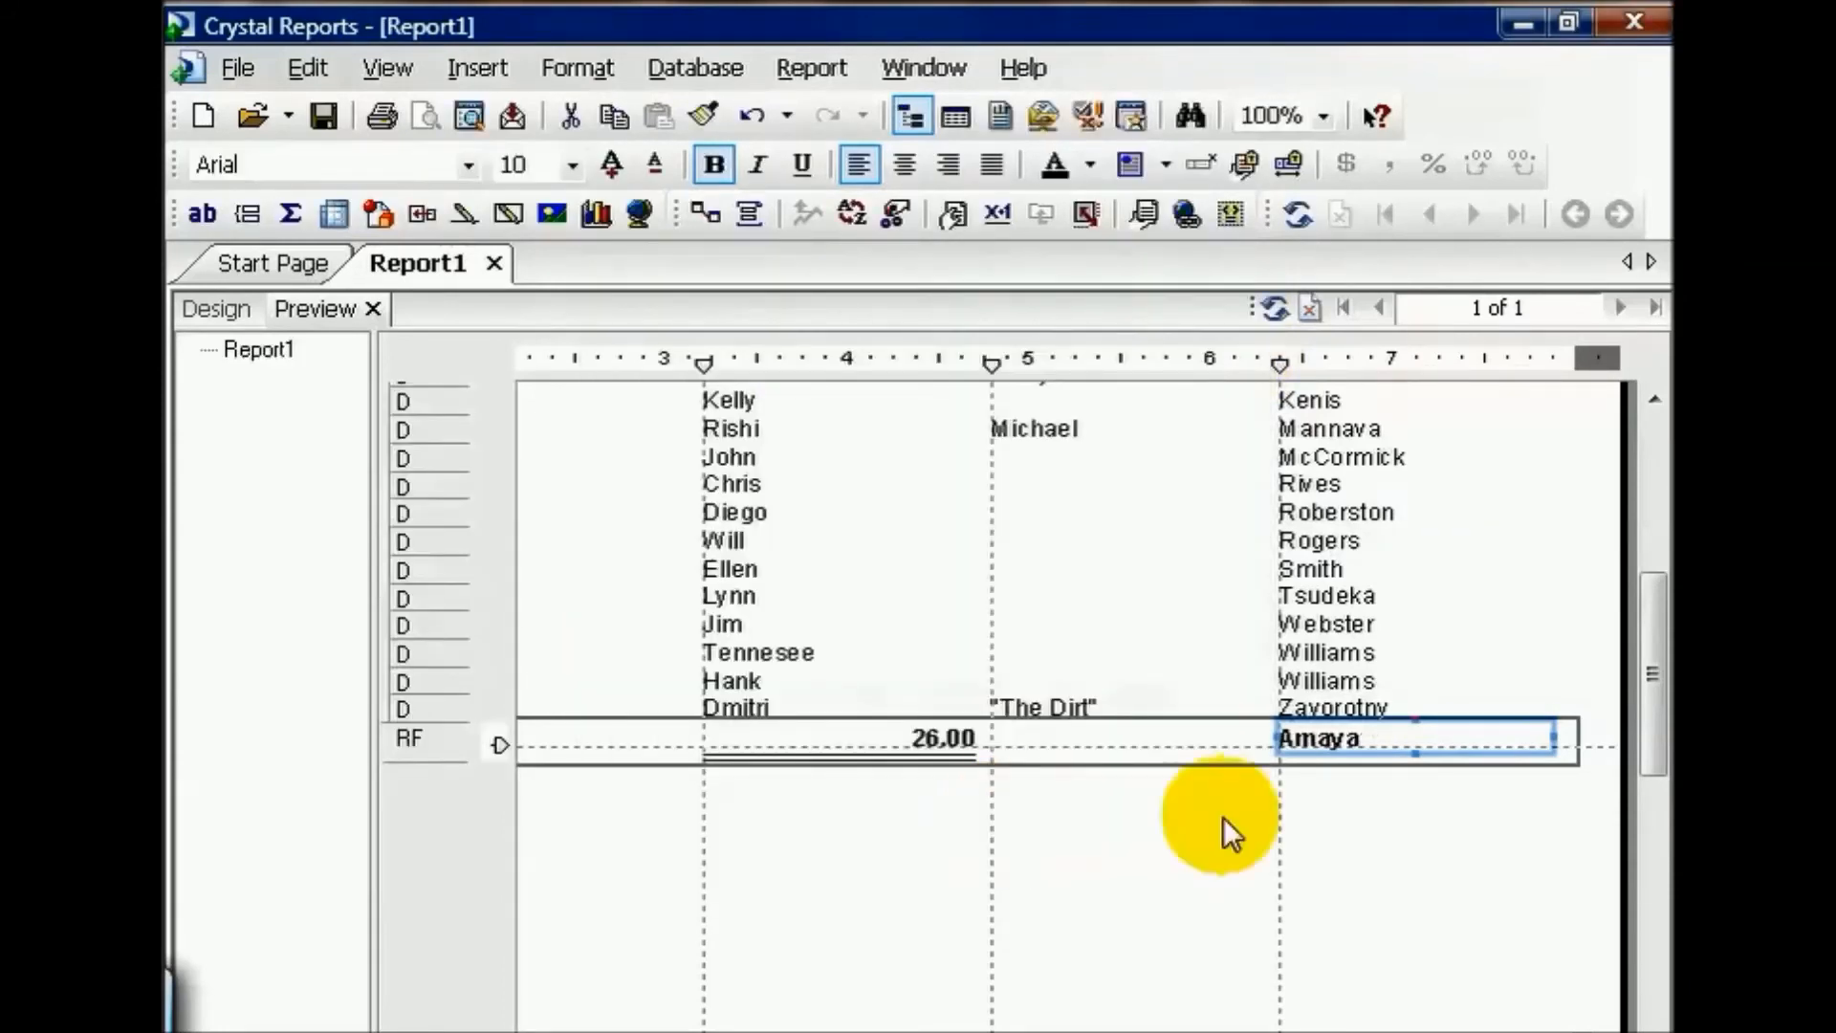